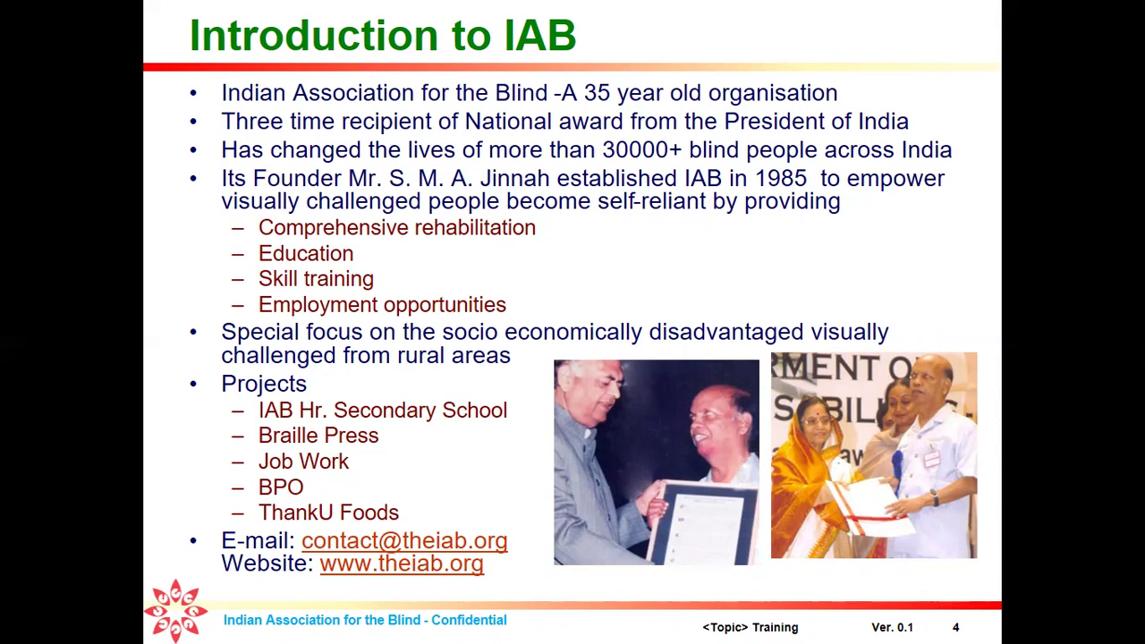
# Step: Leave the IAB slideshow and switch to the 'training database' Excel workbook
pyautogui.hotkey('alt', 'Tab')
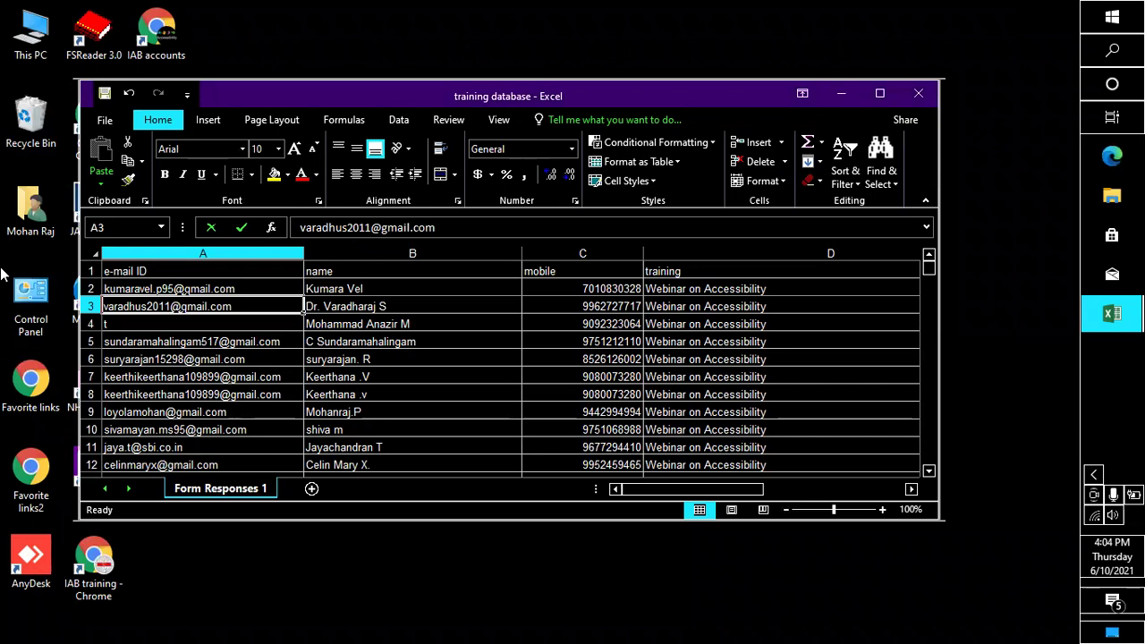
pyautogui.press('Up')
pyautogui.press('Up')
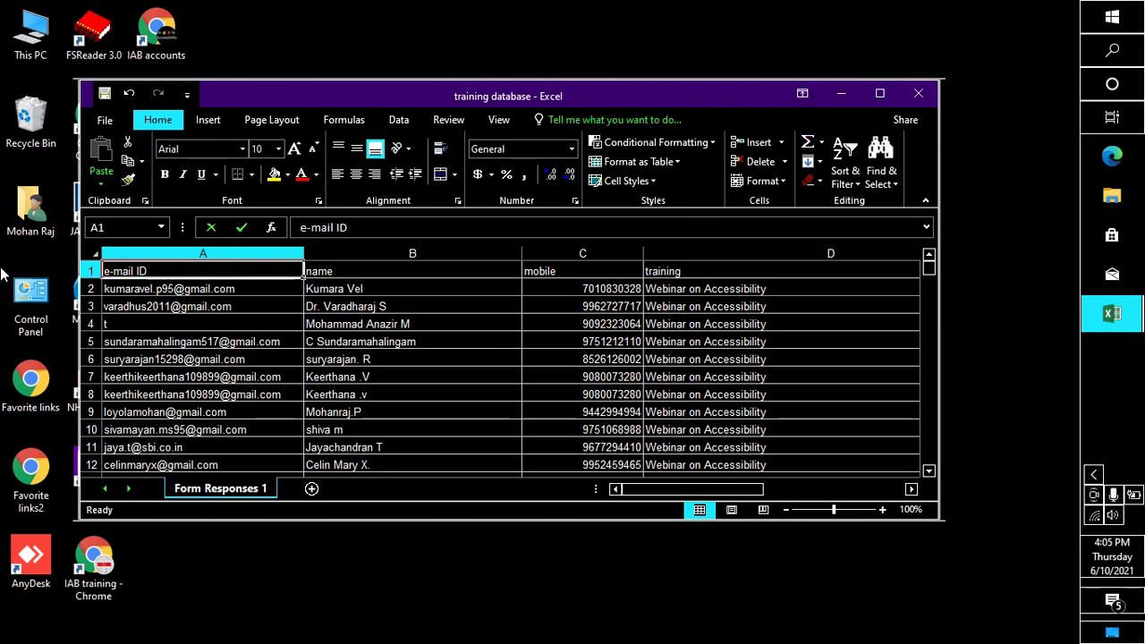
pyautogui.press('Down')
pyautogui.press('Up')
pyautogui.press('Right')
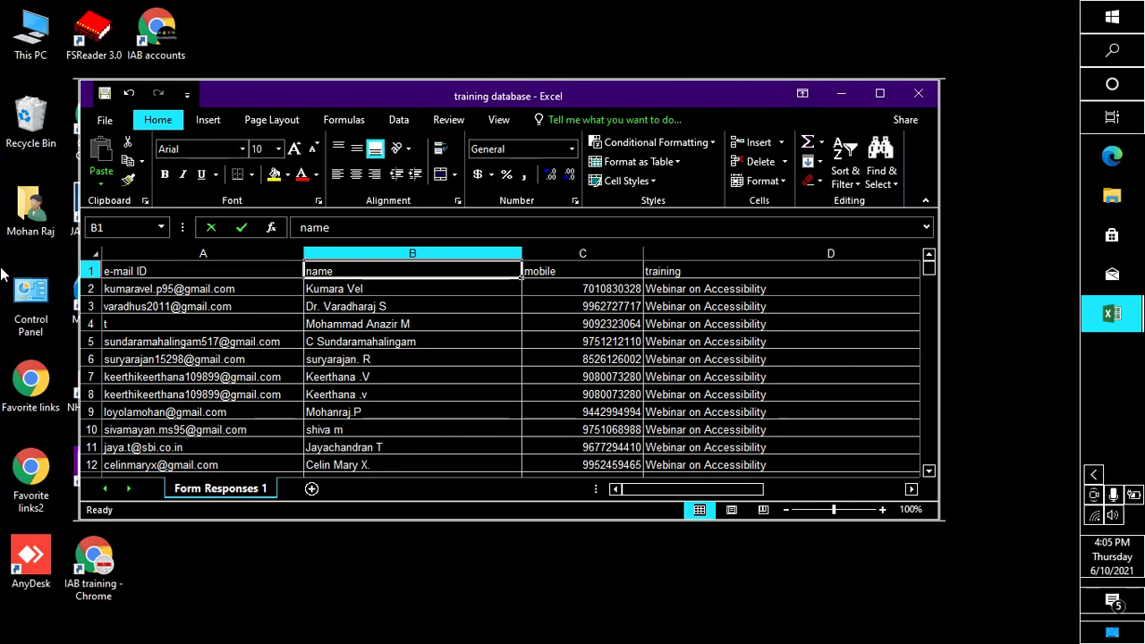
pyautogui.press('Right')
pyautogui.press('Right')
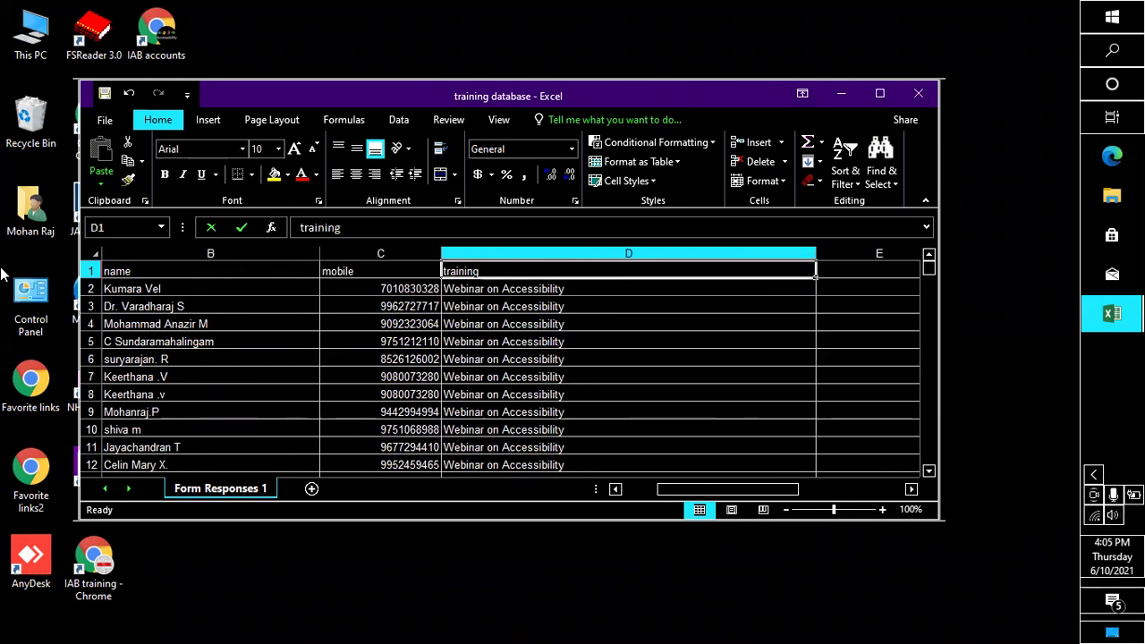
pyautogui.press('Right')
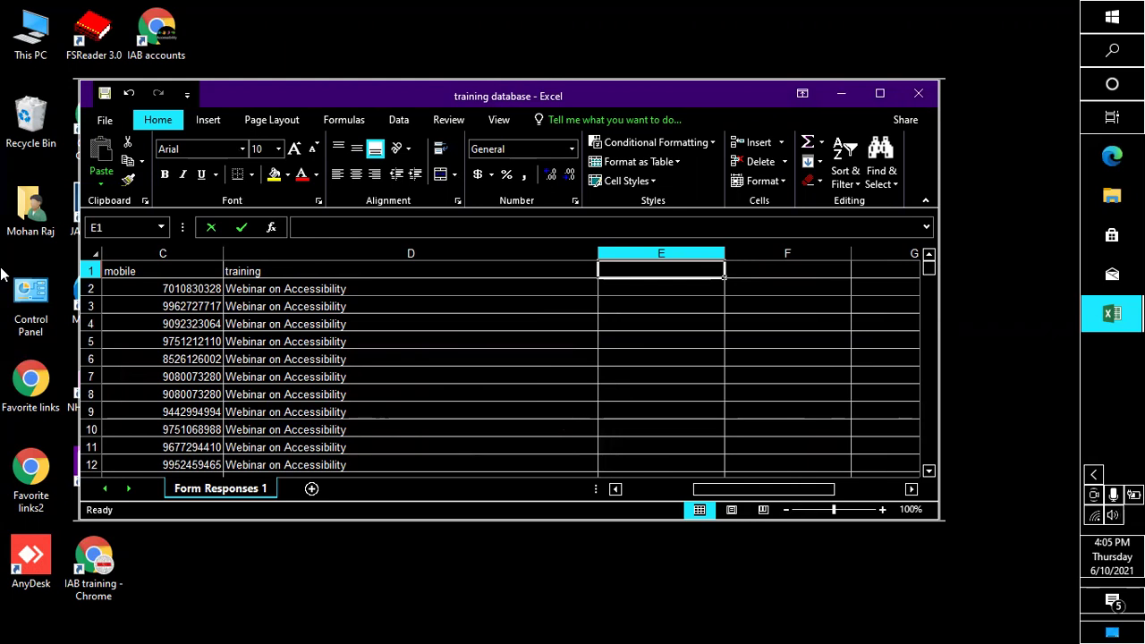
pyautogui.hotkey('ctrl', 'Home')
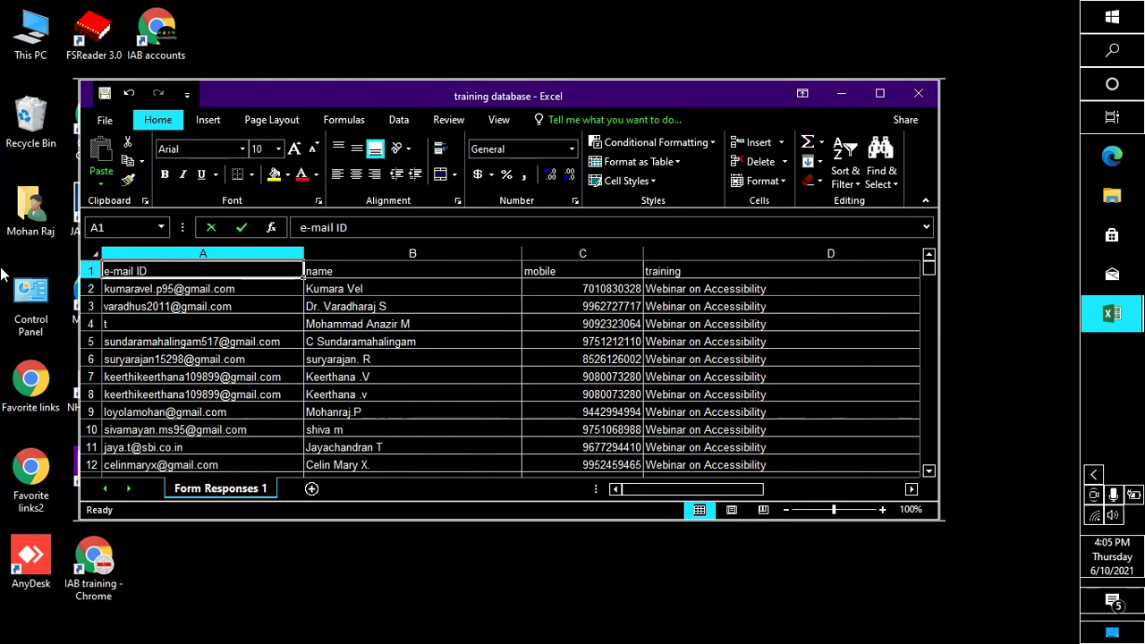
pyautogui.hotkey('ctrl', 'Down')
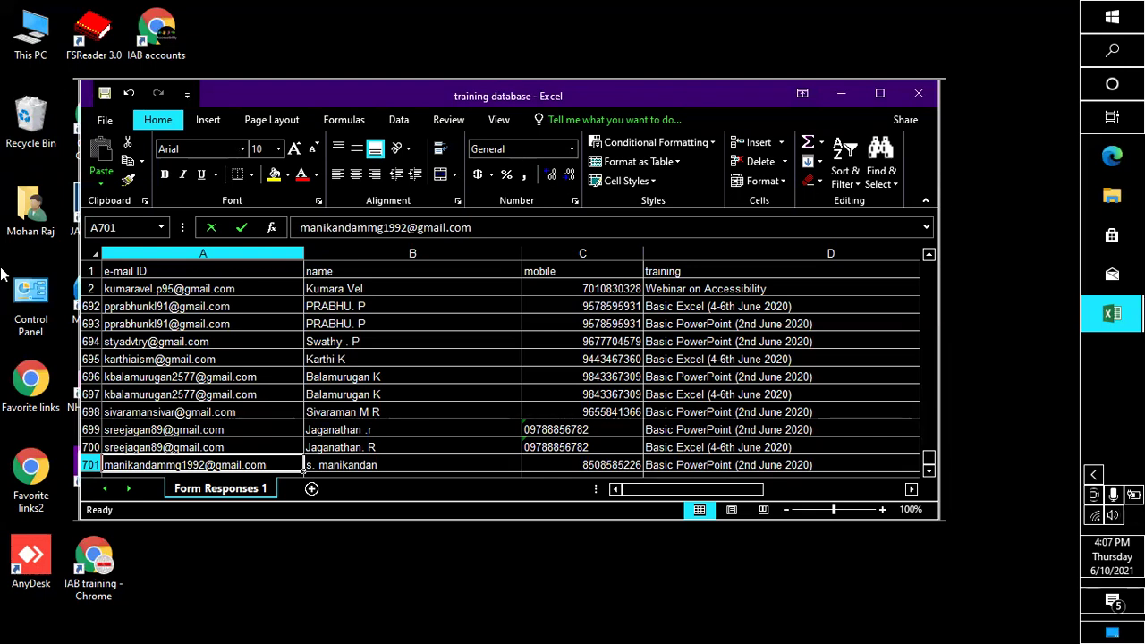
# Step: Select the full data table A1:D701, from the headers through row 701
pyautogui.hotkey('ctrl', 'shift', 'Up')
pyautogui.hotkey('ctrl', 'shift', 'Right')
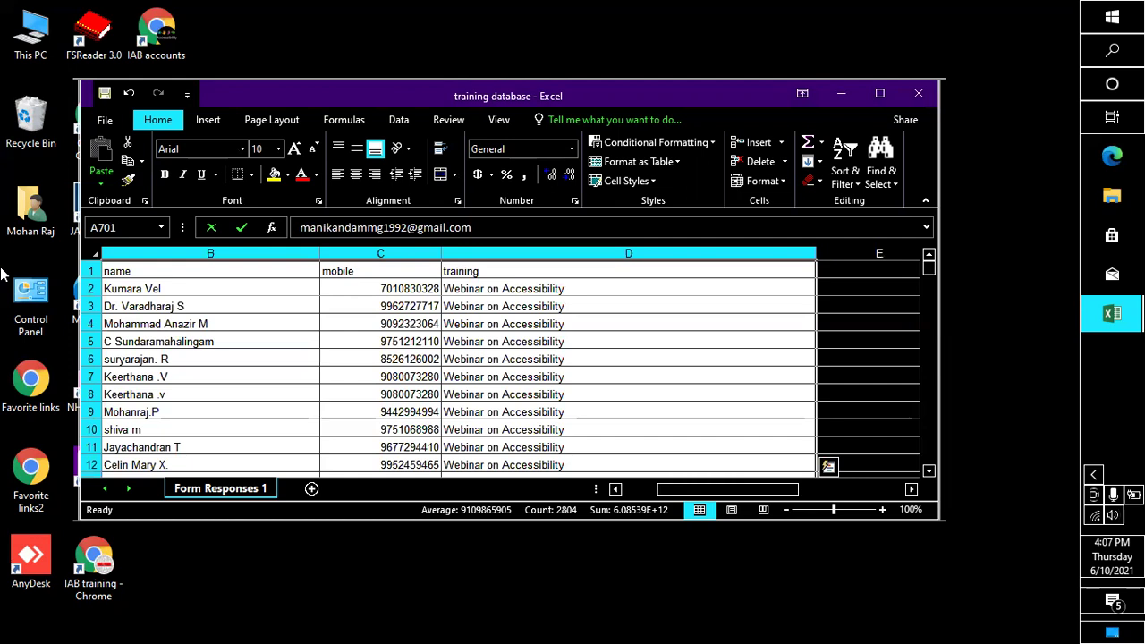
pyautogui.hotkey('ctrl', 'q')
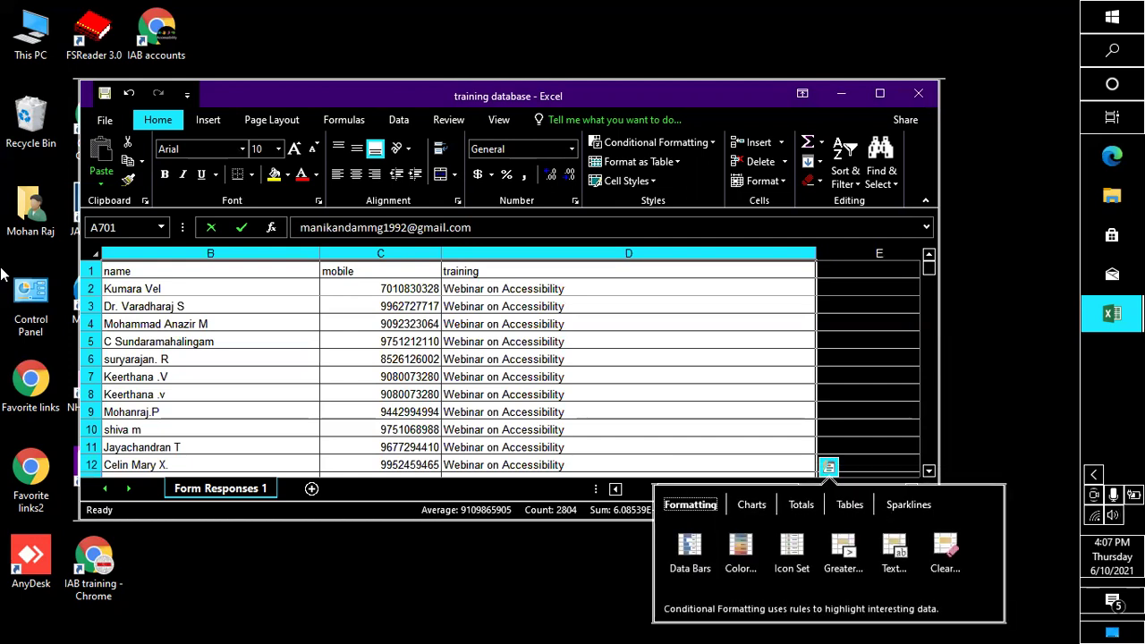
pyautogui.press('Escape')
pyautogui.hotkey('ctrl', 'q')
pyautogui.press('Escape')
pyautogui.press('alt')
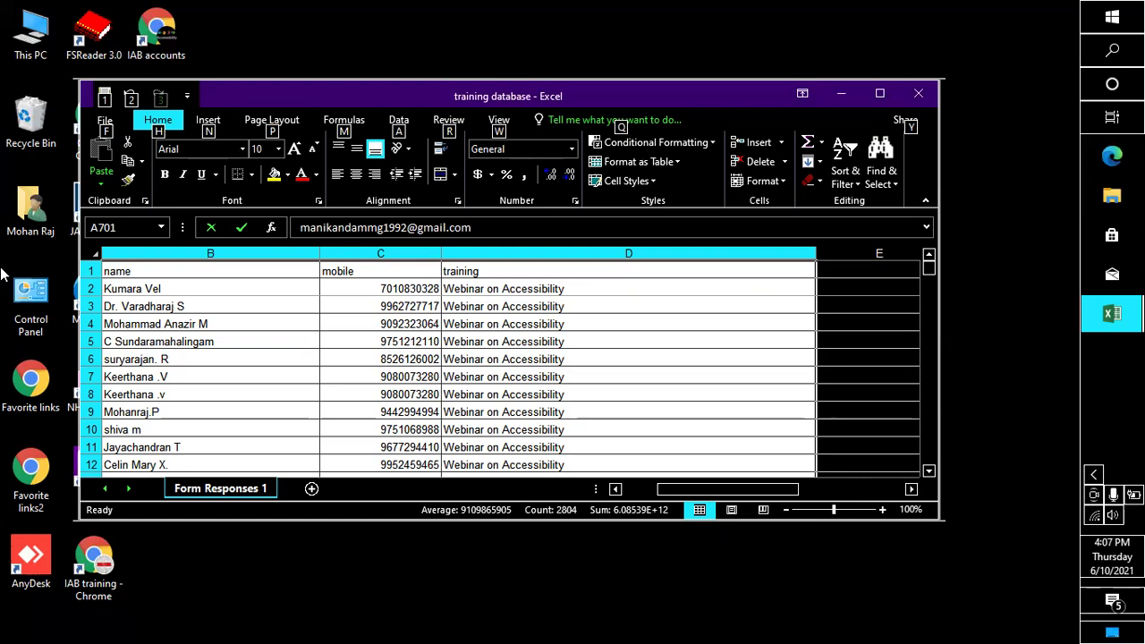
# Step: Move through the ribbon to the Data tab's commands by keyboard
pyautogui.press('n')
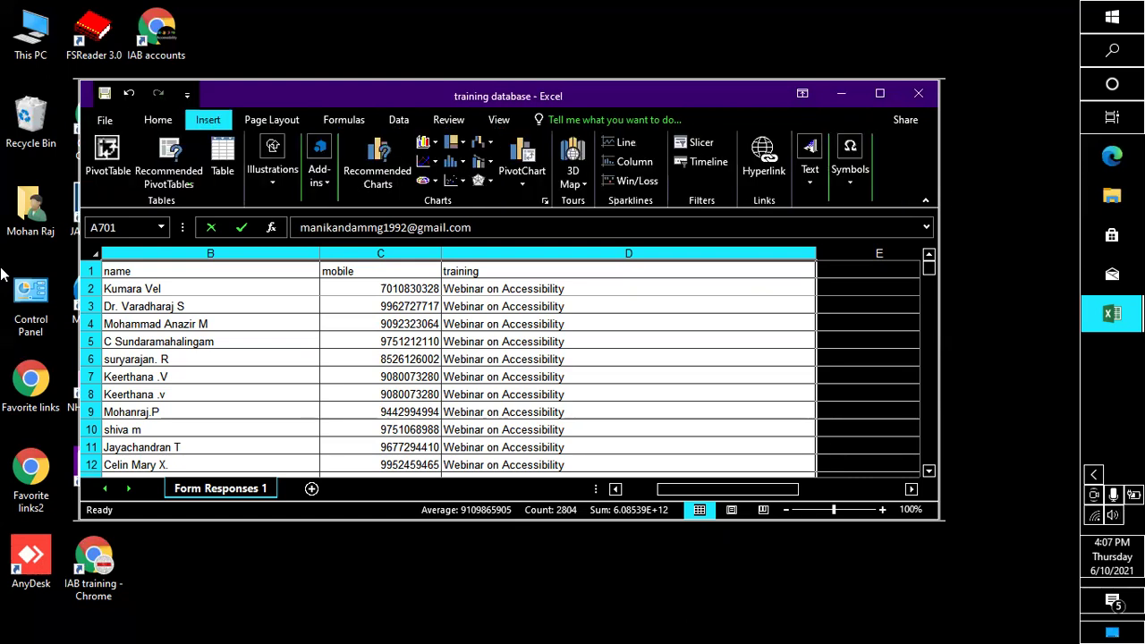
pyautogui.press('Right')
pyautogui.press('Right')
pyautogui.press('Right')
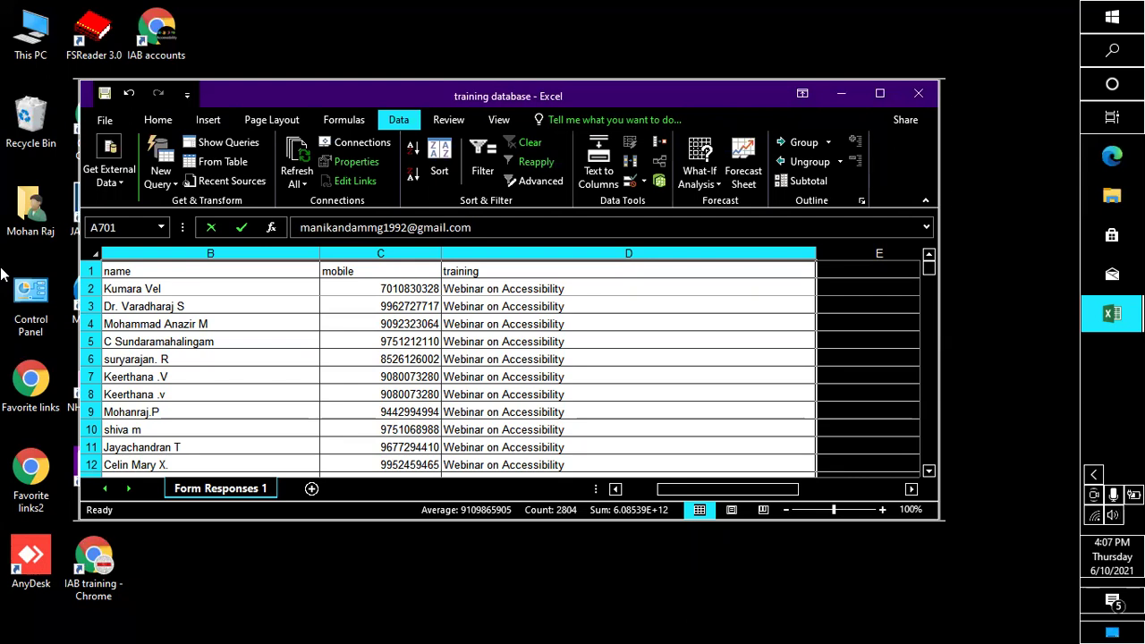
pyautogui.press('Tab')
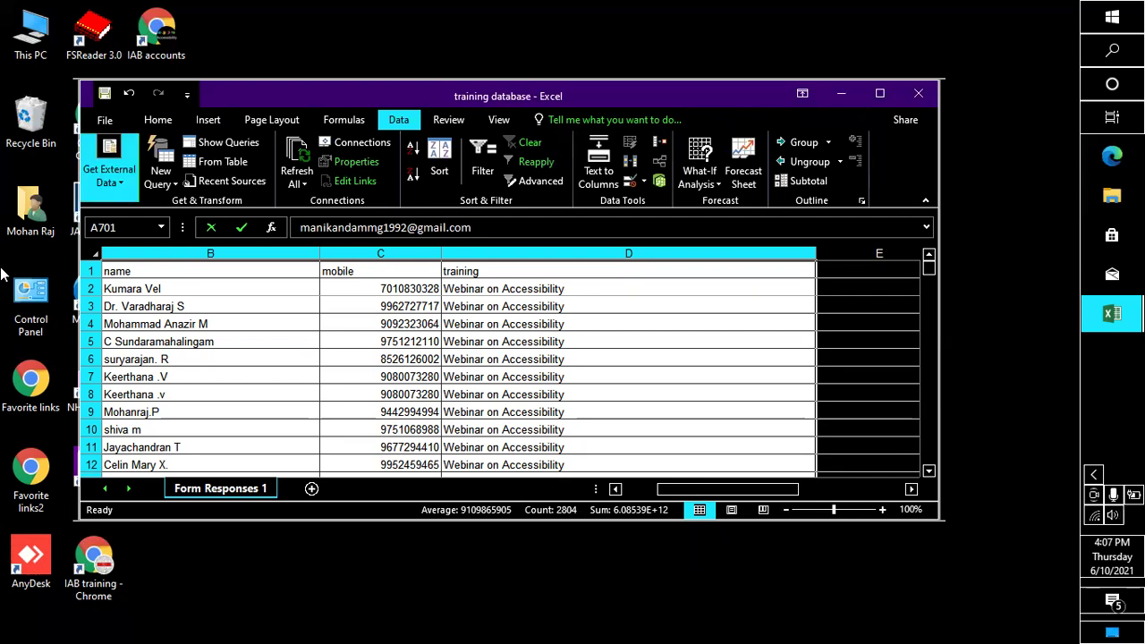
pyautogui.press('Tab')
pyautogui.press('Tab')
pyautogui.press('Tab')
pyautogui.press('Tab')
pyautogui.press('Tab')
pyautogui.press('Tab')
pyautogui.press('Tab')
pyautogui.press('Tab')
pyautogui.press('Tab')
pyautogui.press('Tab')
pyautogui.press('Tab')
pyautogui.press('Tab')
pyautogui.press('Tab')
pyautogui.press('Tab')
pyautogui.press('Tab')
pyautogui.press('Tab')
pyautogui.press('Tab')
pyautogui.press('Tab')
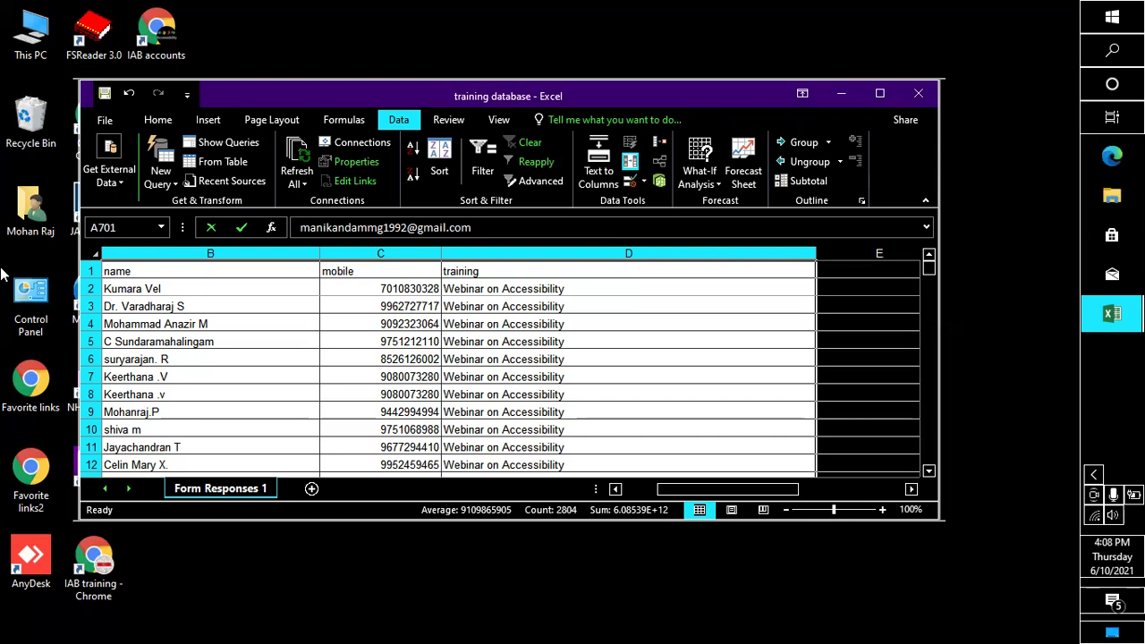
# Step: Remove duplicates across all four columns with headers, deleting 43 and keeping 657 rows
pyautogui.hotkey('alt', 'a', 'm')
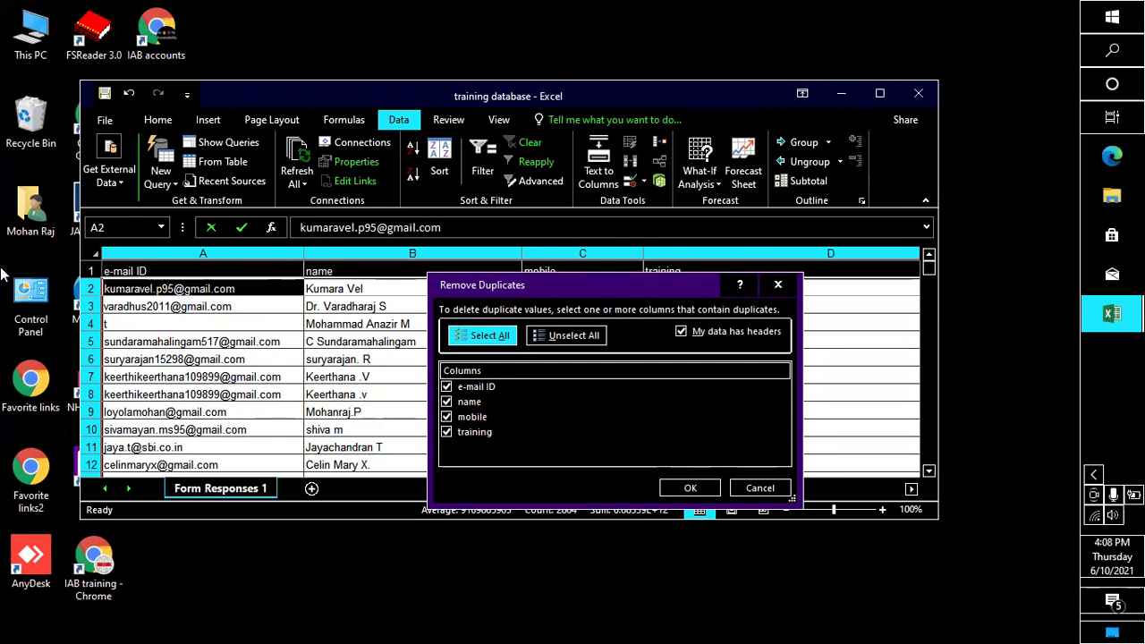
pyautogui.press('Tab')
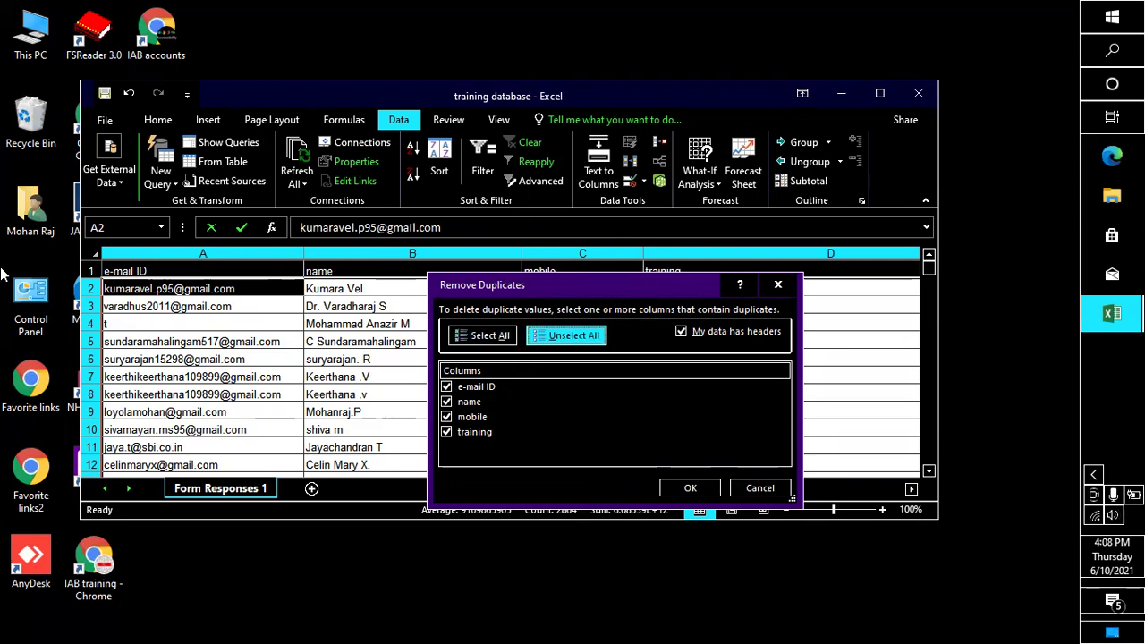
pyautogui.press('Tab')
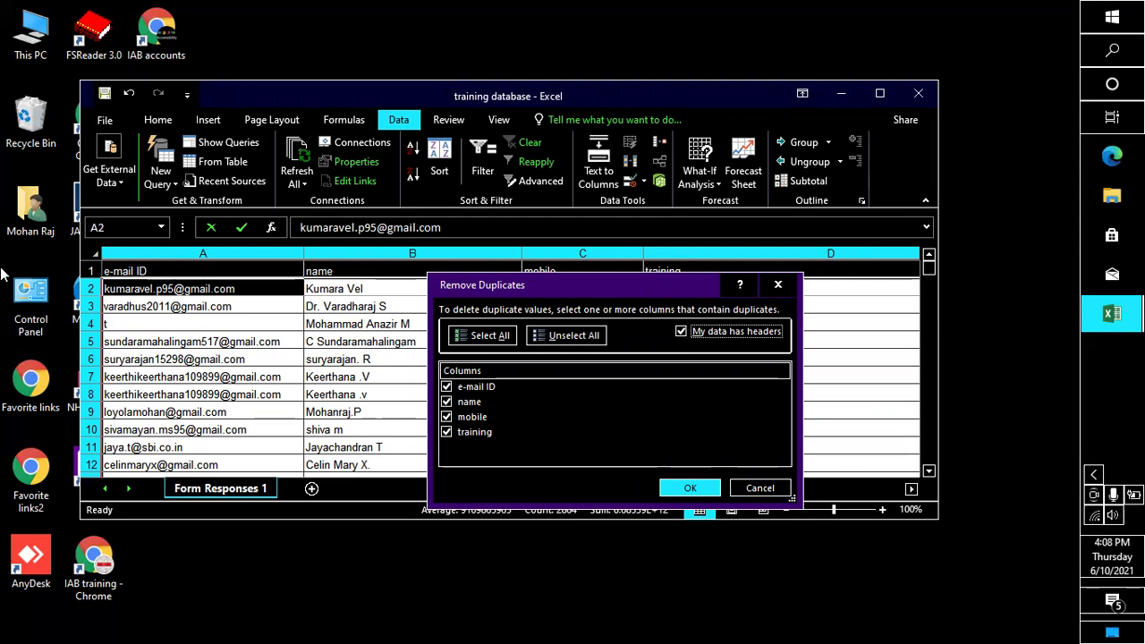
pyautogui.press('Tab')
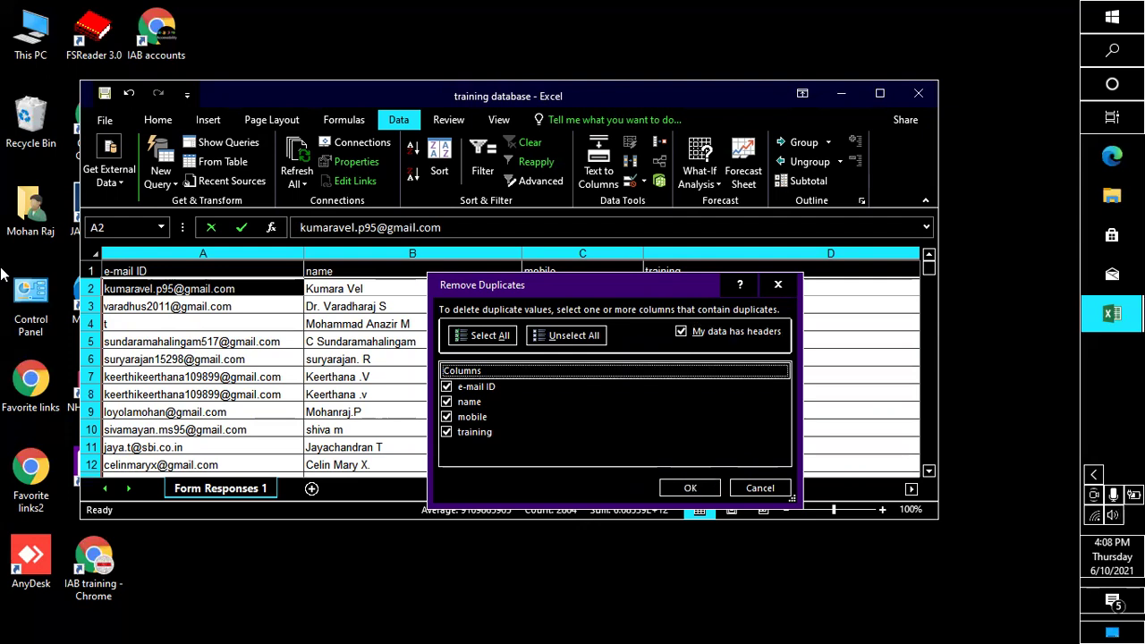
pyautogui.press('Down')
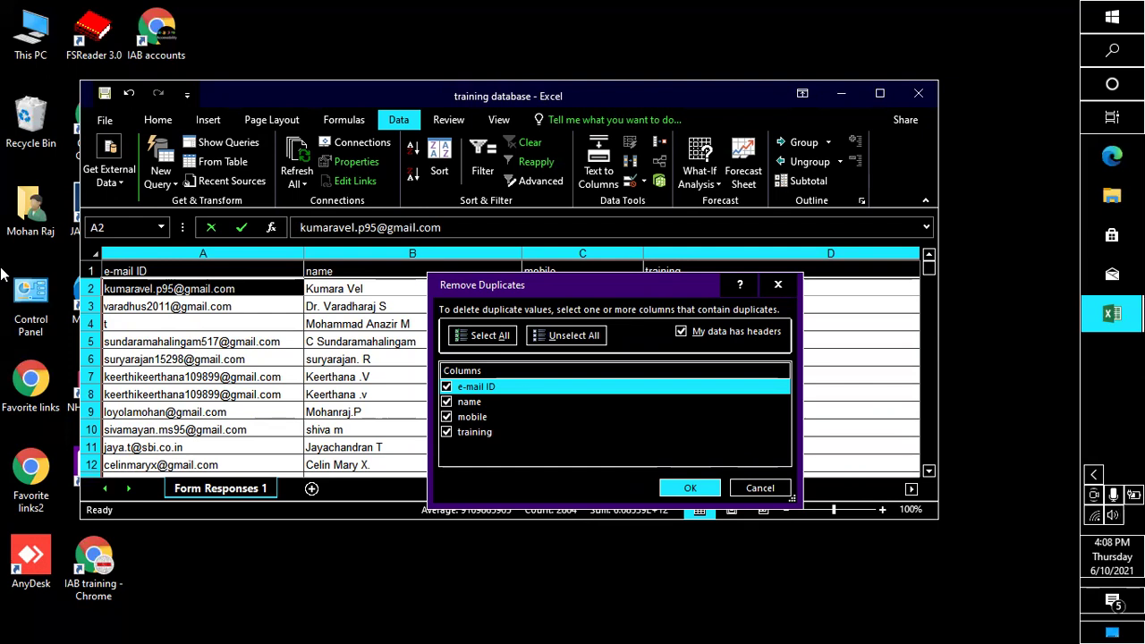
pyautogui.press('Tab')
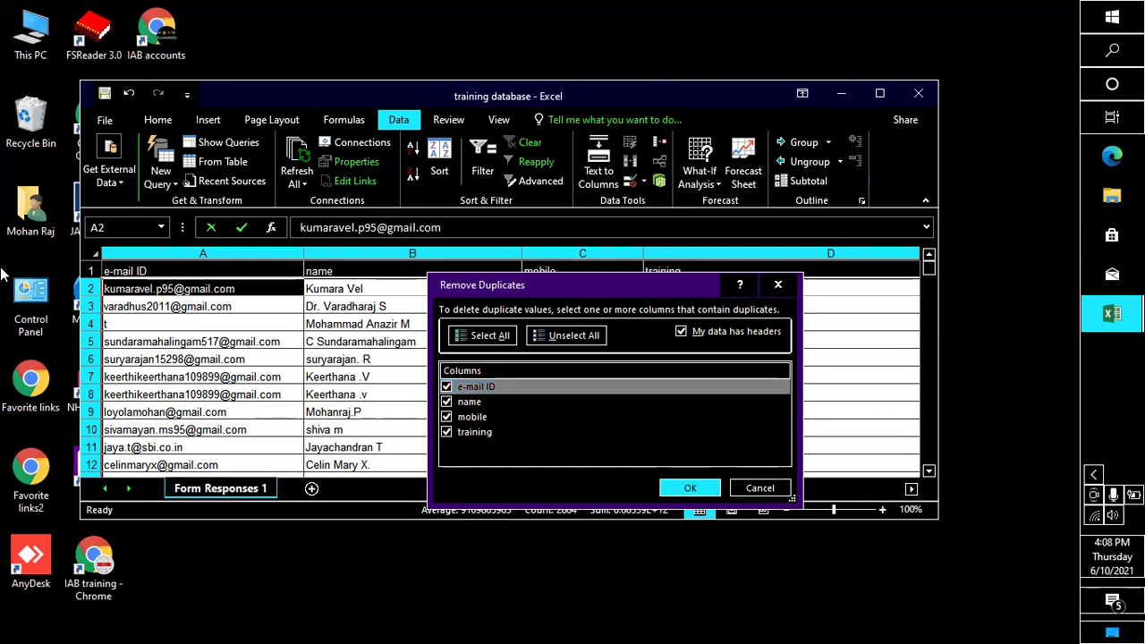
pyautogui.press('Tab')
pyautogui.press('Return')
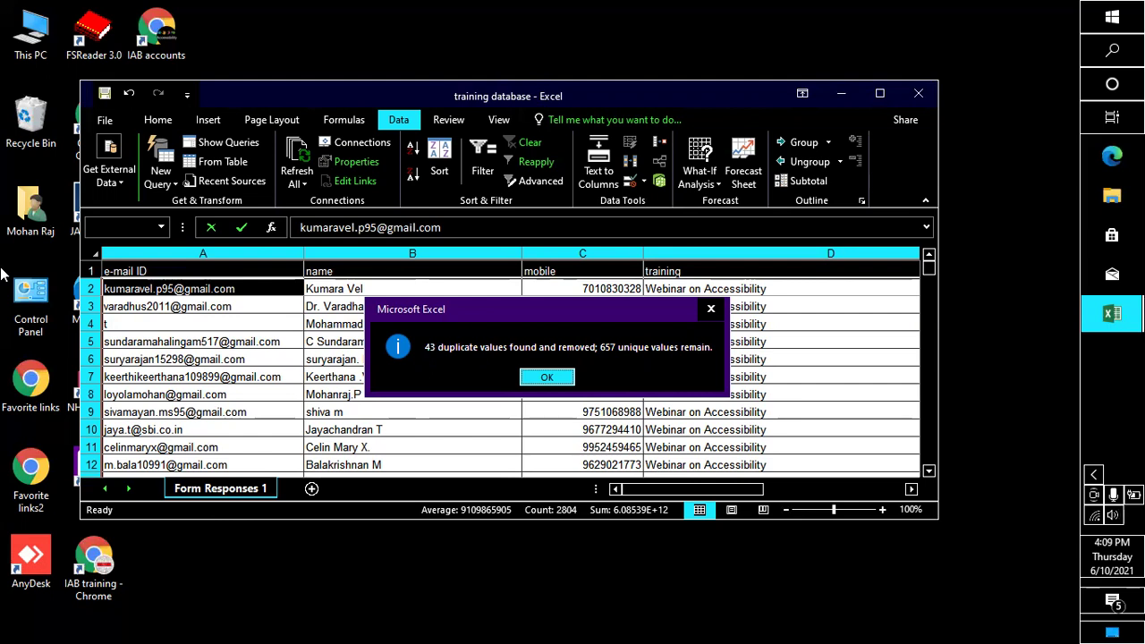
# Step: Dismiss the duplicates summary and confirm the data now ends at row 658
pyautogui.press('Return')
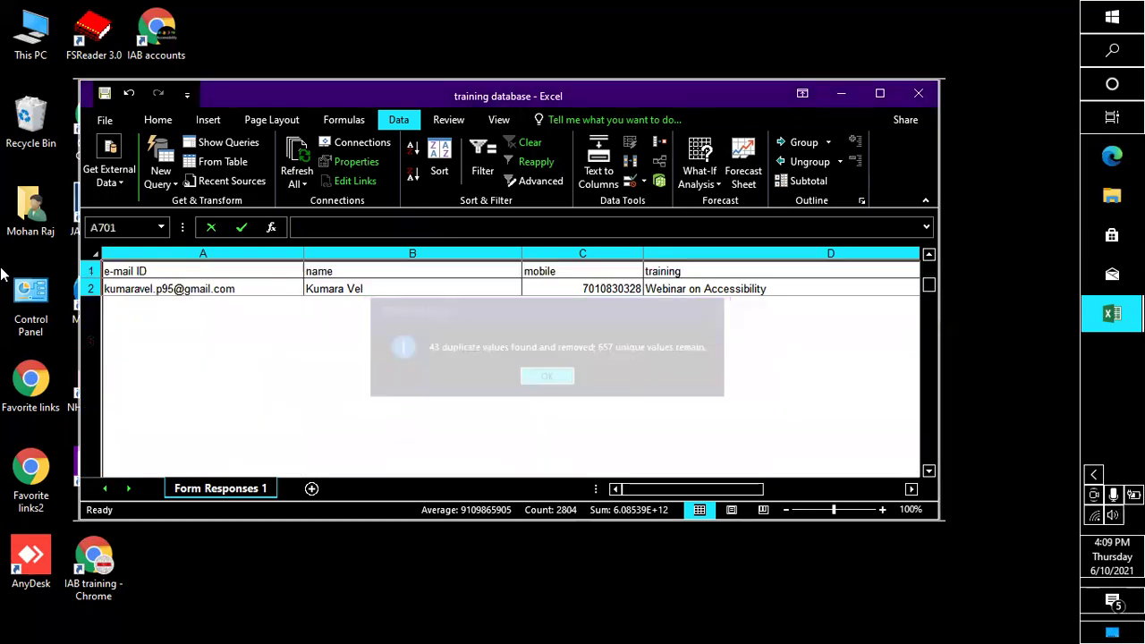
pyautogui.hotkey('ctrl', 'q')
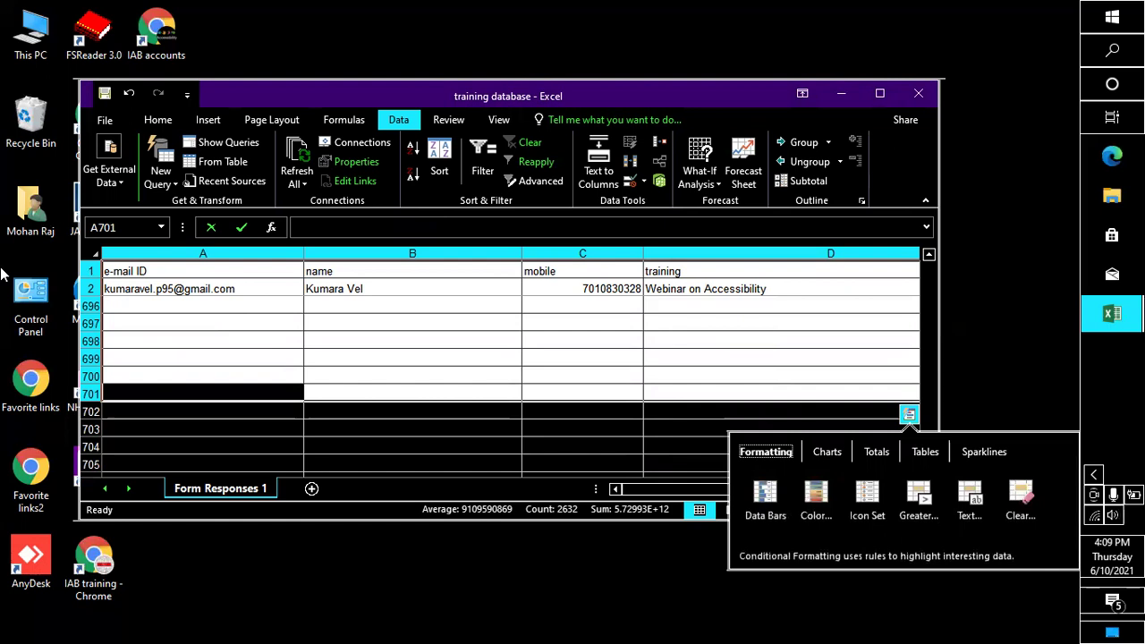
pyautogui.press('Escape')
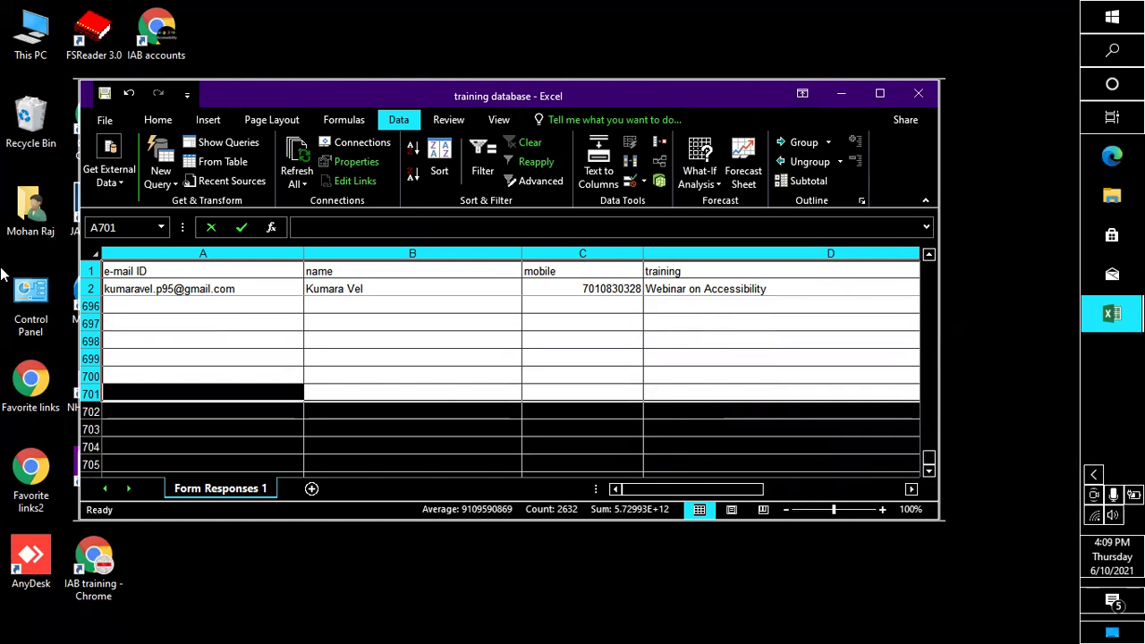
pyautogui.hotkey('ctrl', 'Home')
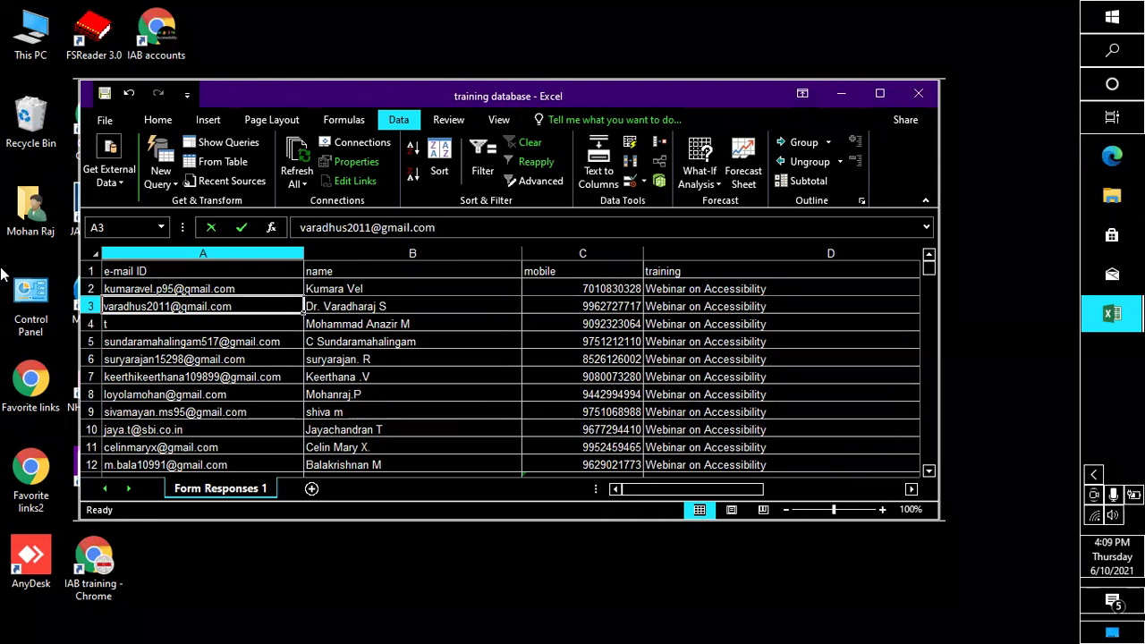
pyautogui.hotkey('ctrl', 'Down')
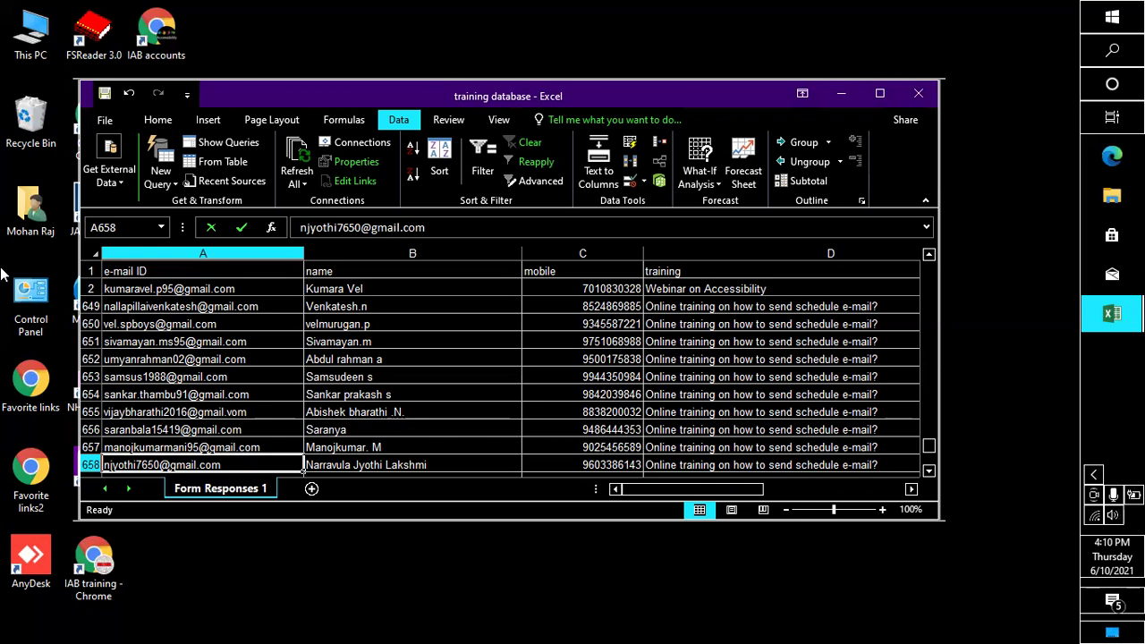
# Step: Jump from the mobile header C1 to its last filled entry at C658
pyautogui.hotkey('ctrl', 'Home')
pyautogui.press('Up')
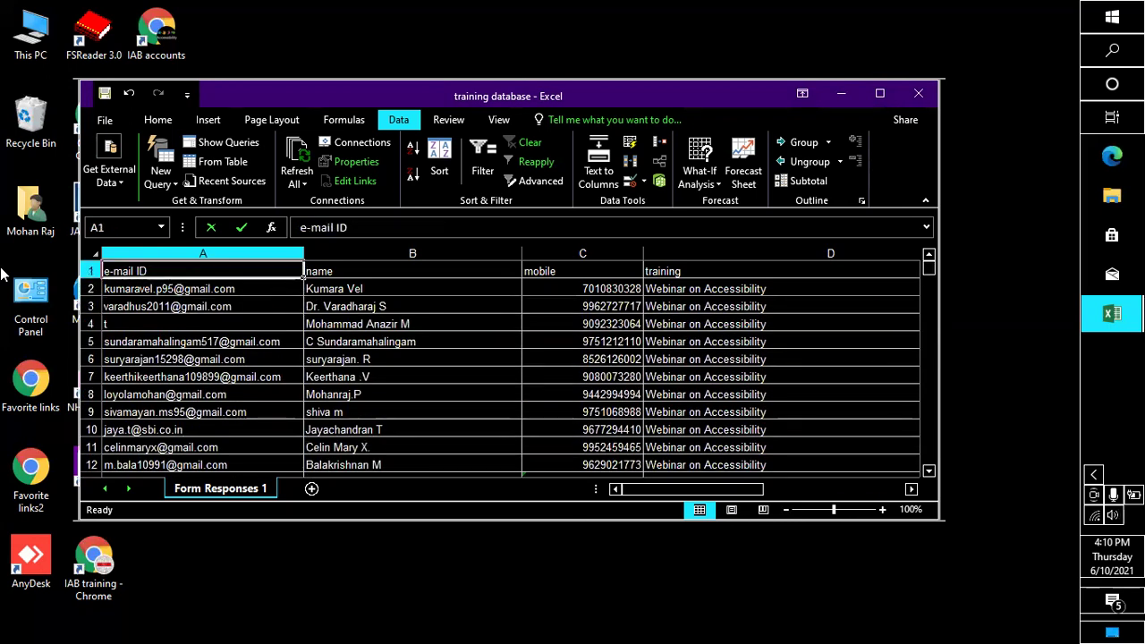
pyautogui.press('Right')
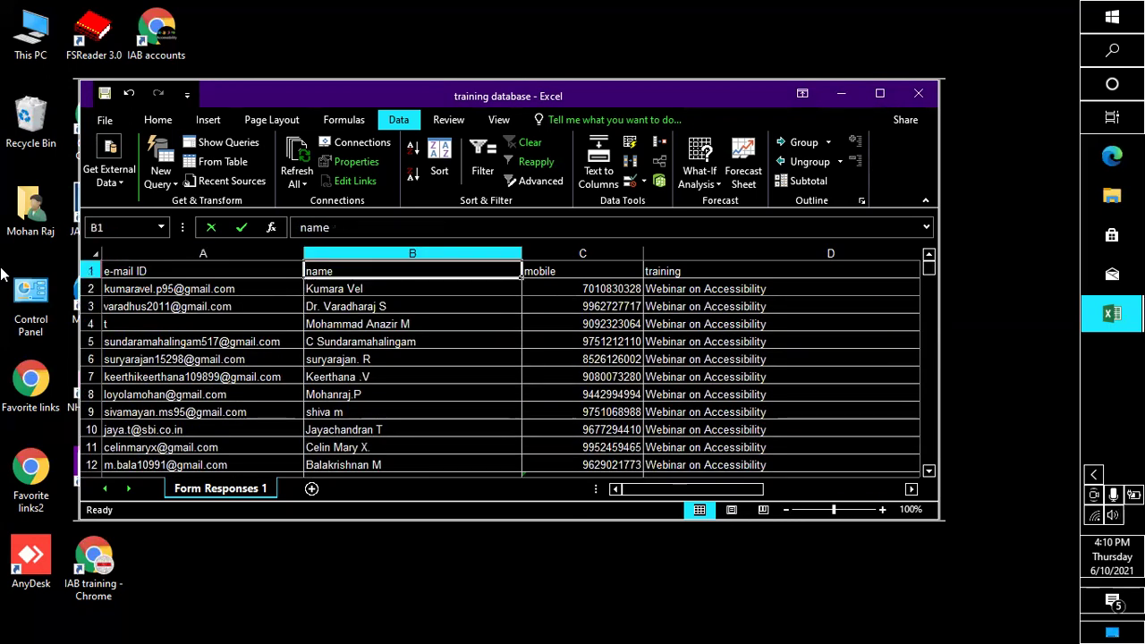
pyautogui.press('Right')
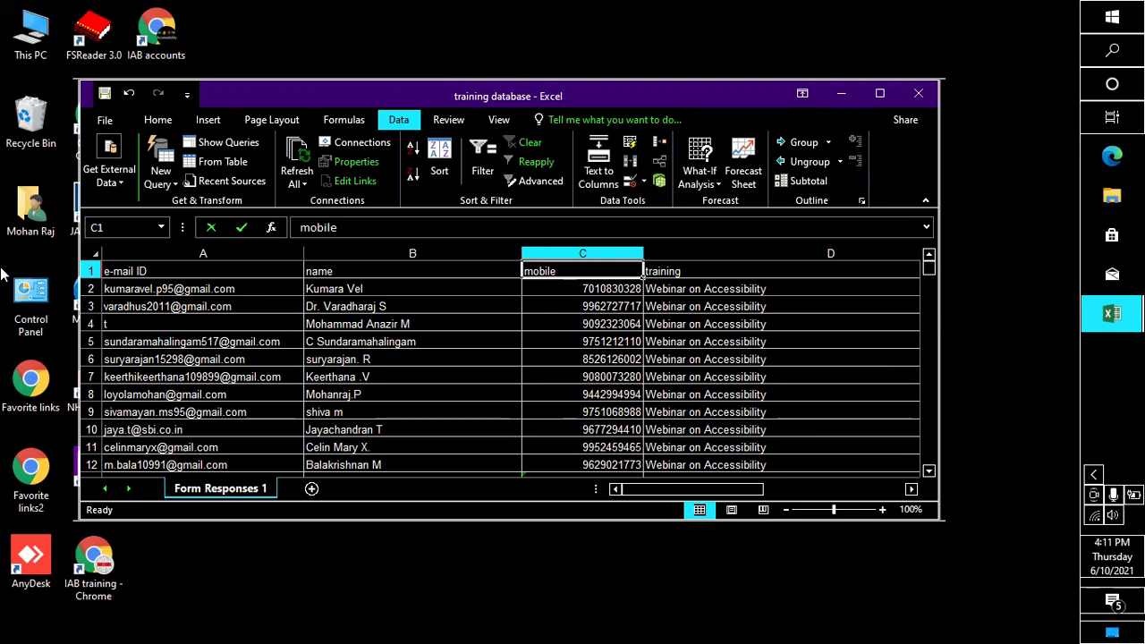
pyautogui.hotkey('ctrl', 'Down')
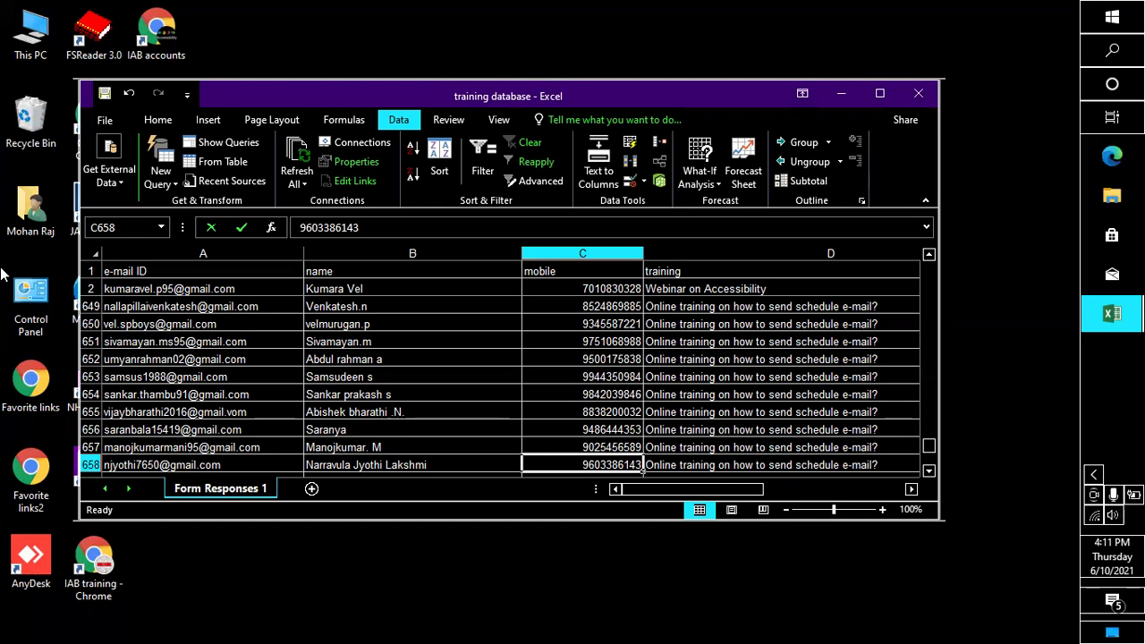
# Step: Select mobile column C1:C658, dismissing Quick Analysis and cancelling the copy
pyautogui.hotkey('ctrl', 'Up')
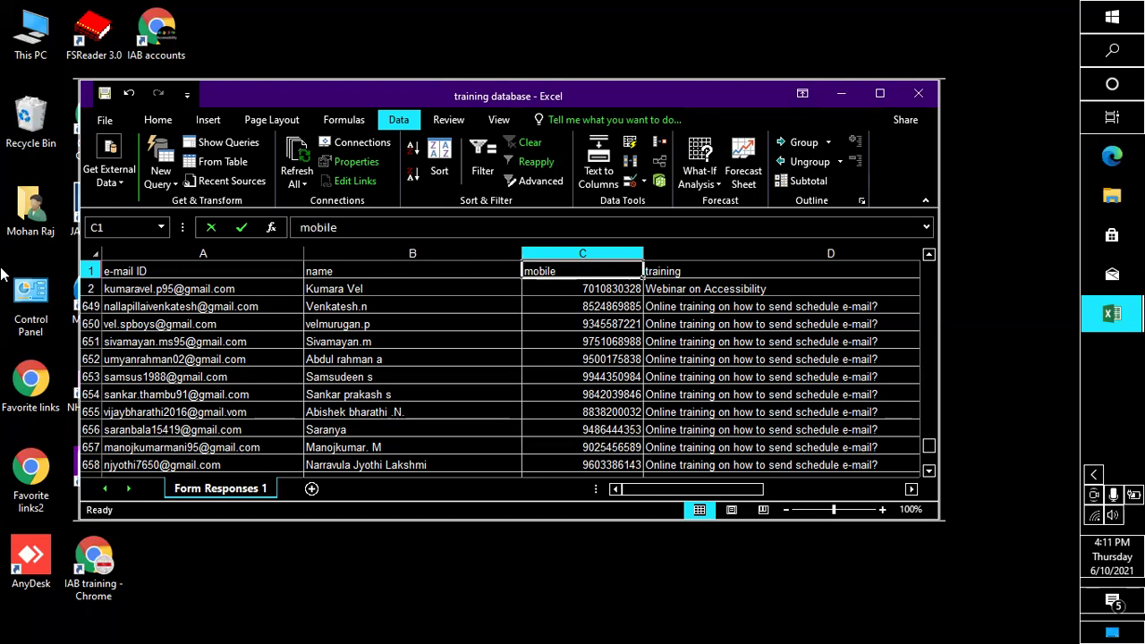
pyautogui.hotkey('ctrl', 'shift', 'Down')
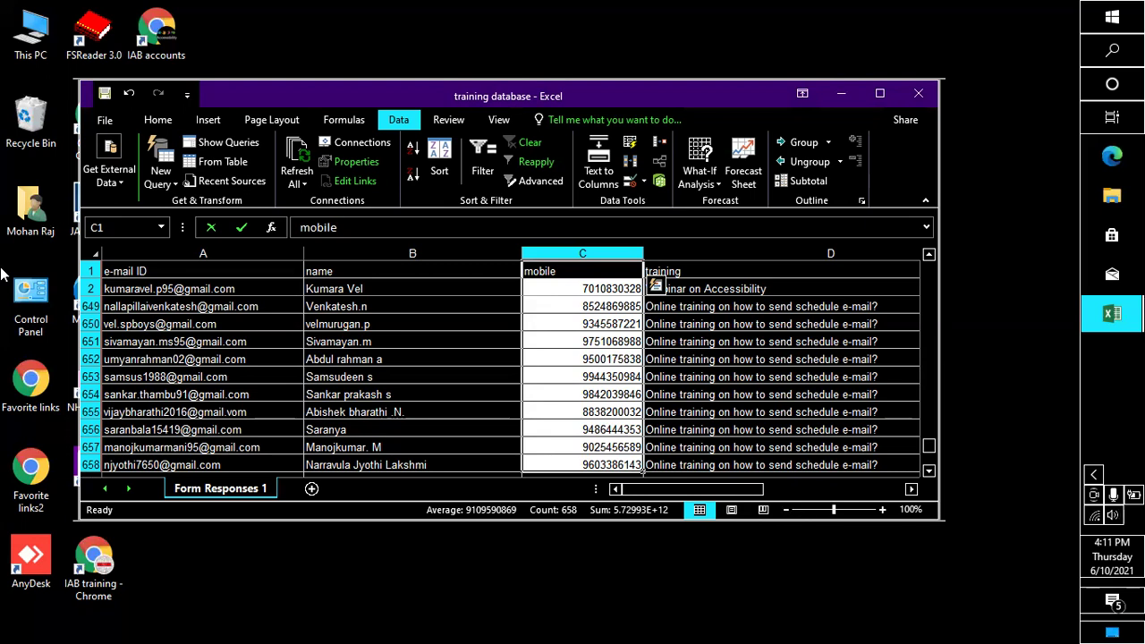
pyautogui.hotkey('ctrl', 'q')
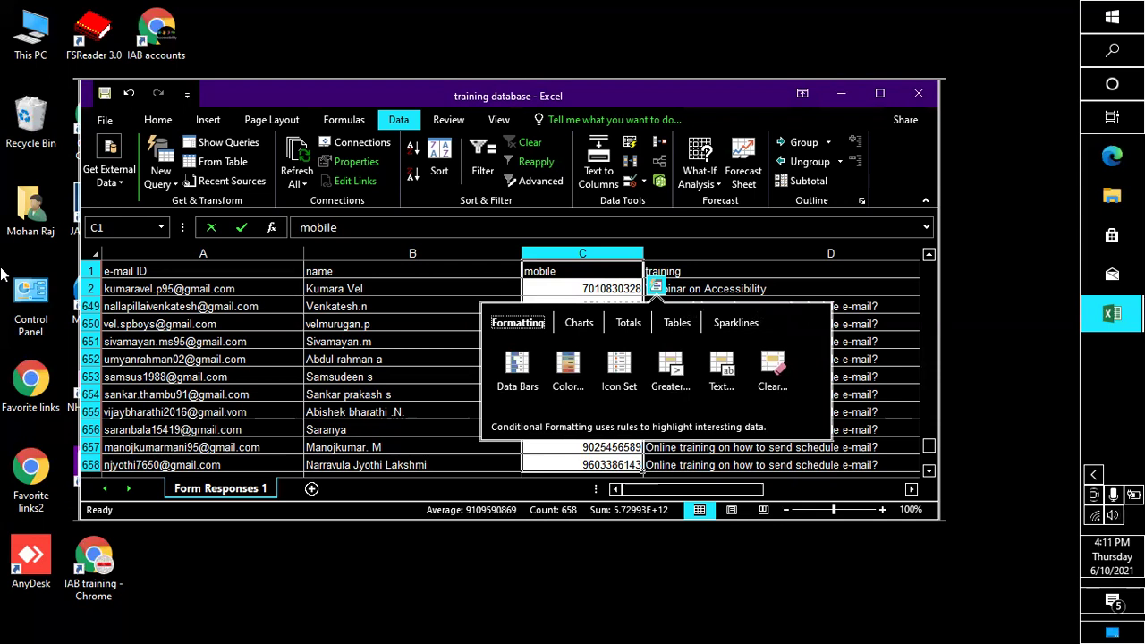
pyautogui.press('Escape')
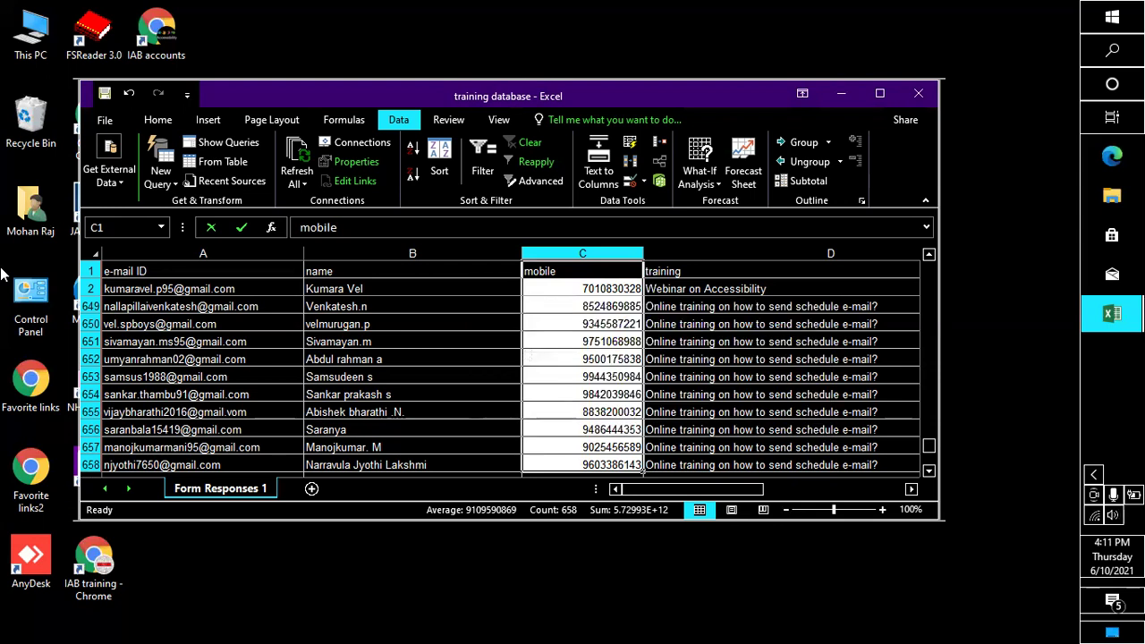
pyautogui.hotkey('ctrl', 'q')
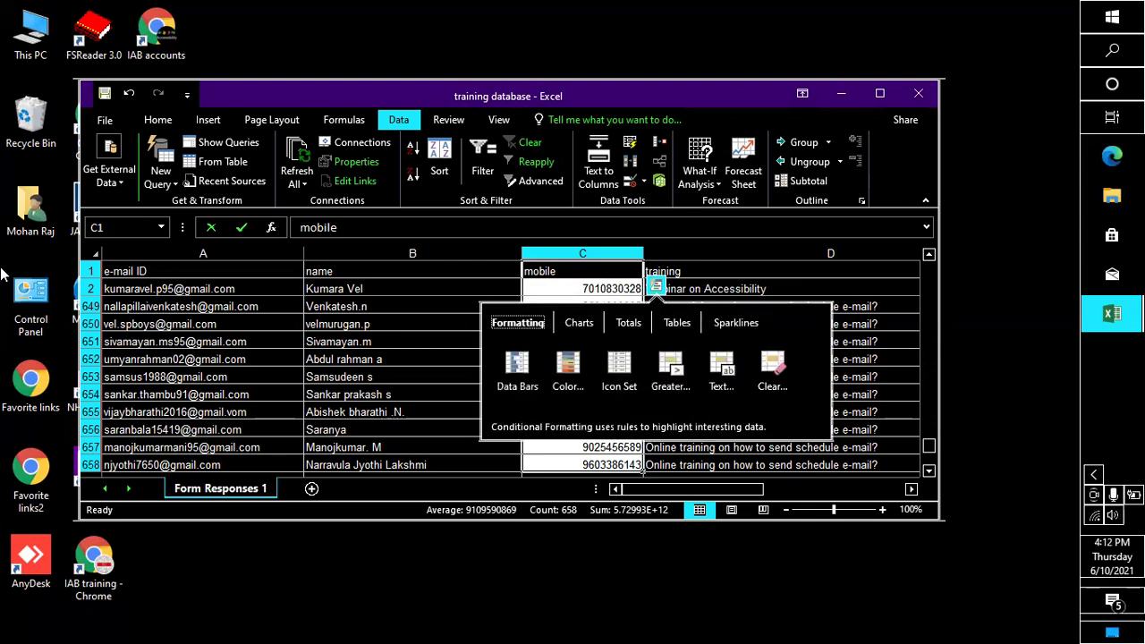
pyautogui.press('Escape')
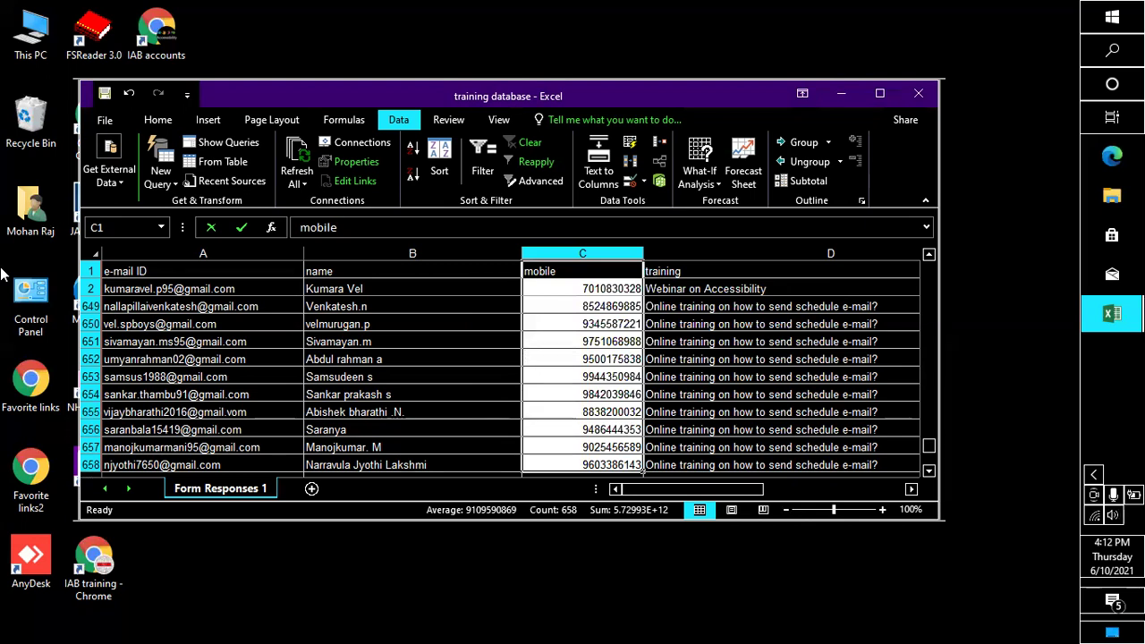
pyautogui.hotkey('ctrl', 'q')
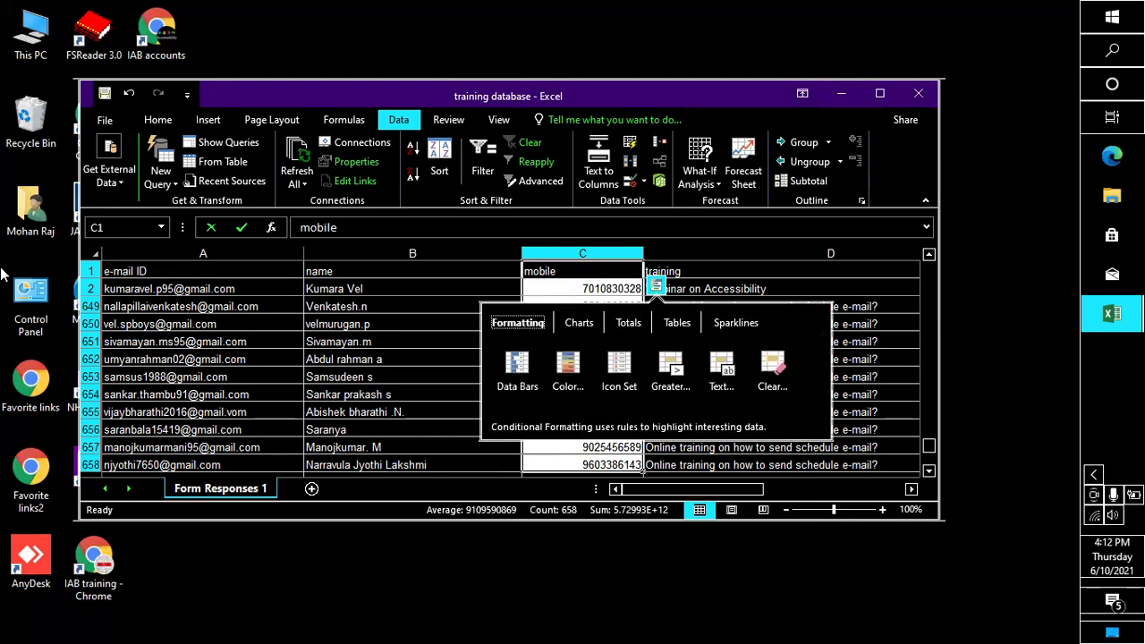
pyautogui.press('Escape')
pyautogui.hotkey('ctrl', 'c')
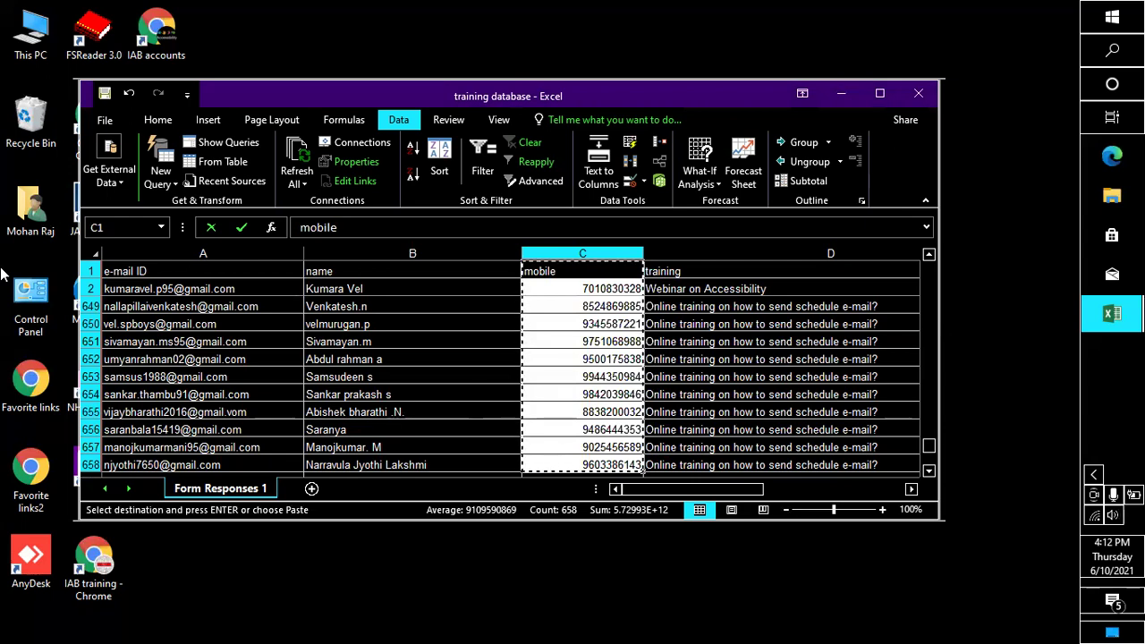
pyautogui.hotkey('ctrl', 'q')
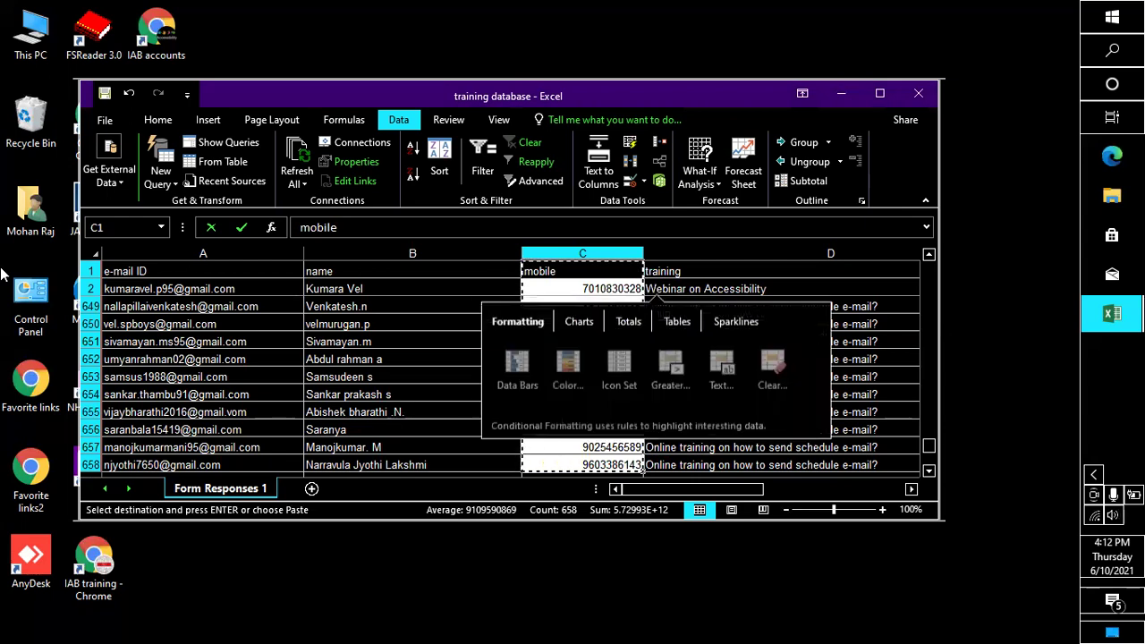
pyautogui.press('Escape')
pyautogui.press('Escape')
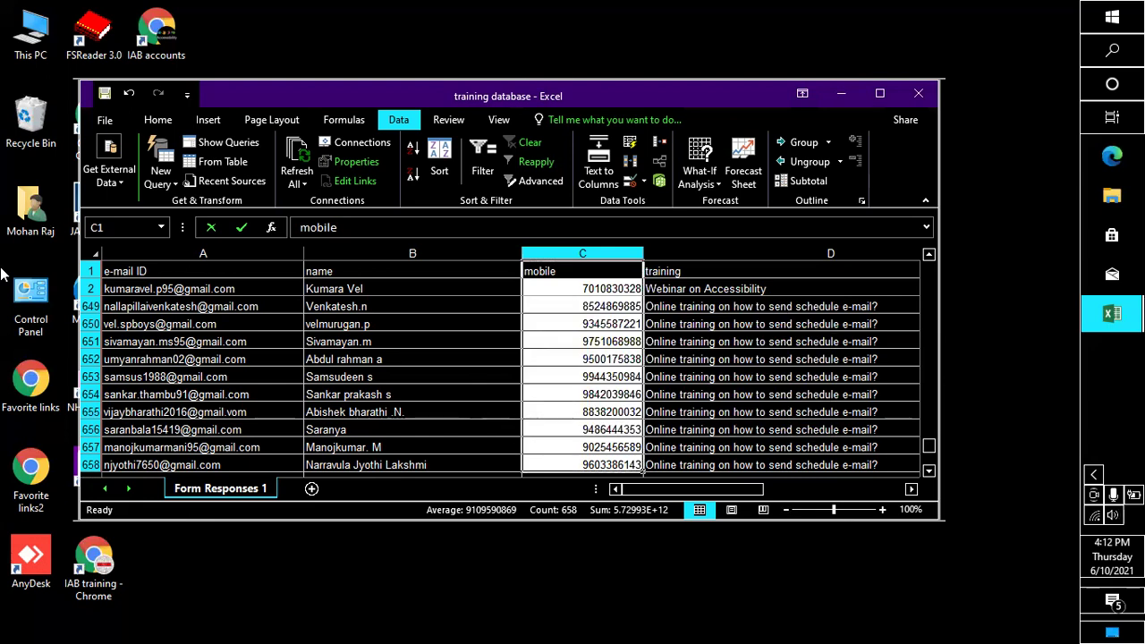
# Step: Launch a new blank Notepad window from the Run prompt
pyautogui.press('super+r')
pyautogui.write('note')
pyautogui.press('Down')
pyautogui.press('Return')
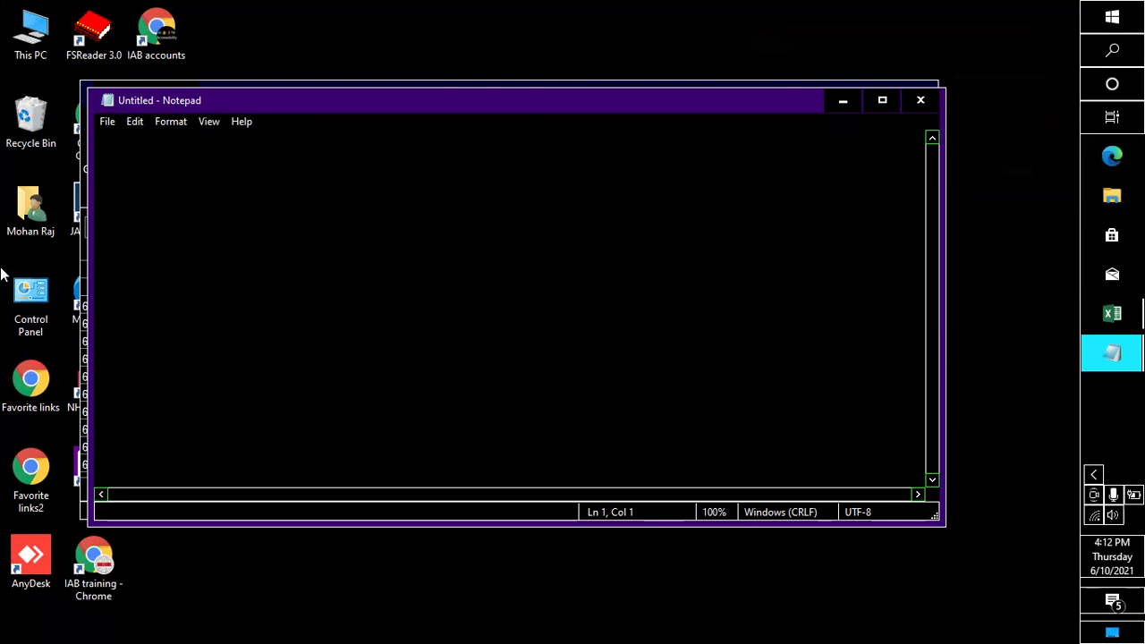
# Step: Copy the mobile column C1:C658 from Excel and paste it into Notepad
pyautogui.hotkey('alt', 'Tab')
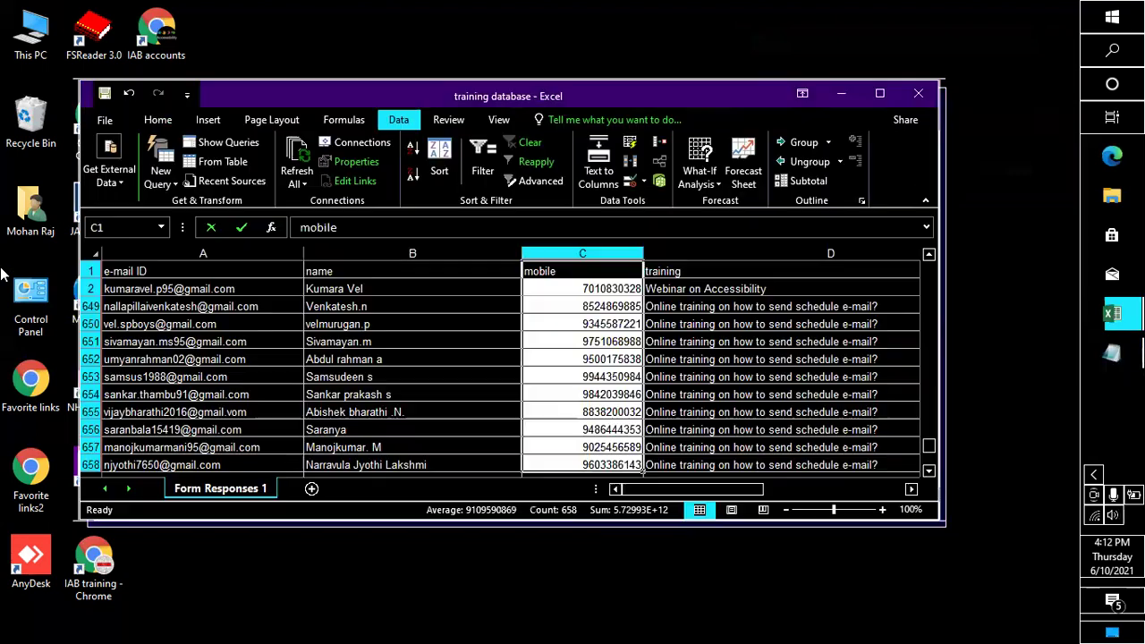
pyautogui.press('Right')
pyautogui.press('Left')
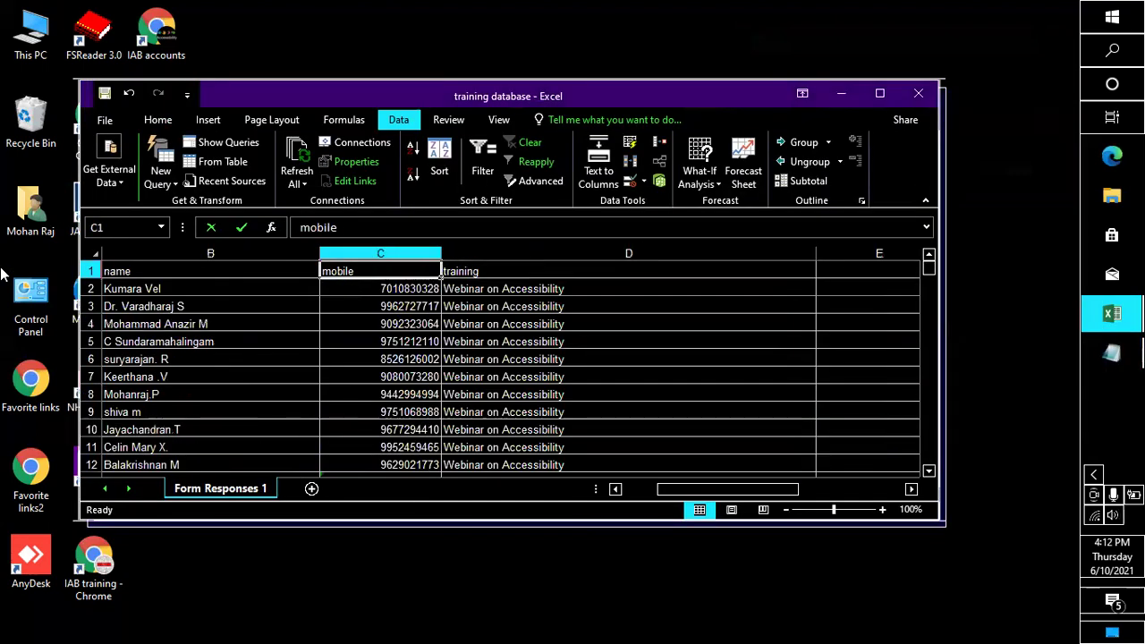
pyautogui.hotkey('ctrl', 'shift', 'Down')
pyautogui.hotkey('ctrl', 'c')
pyautogui.hotkey('alt', 'Tab')
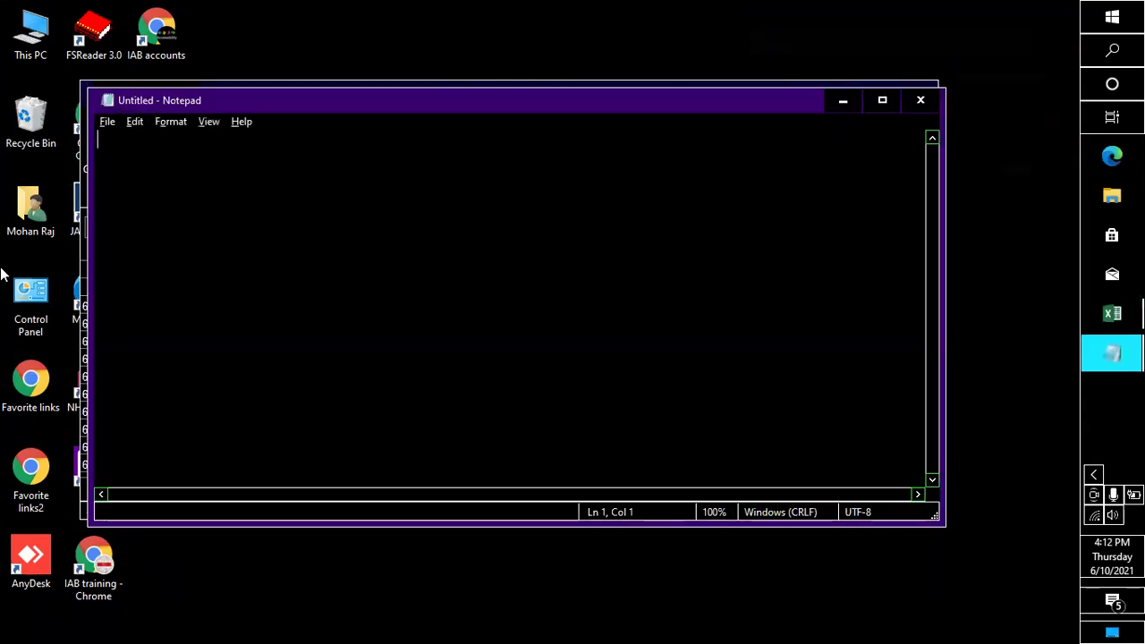
pyautogui.hotkey('ctrl', 'v')
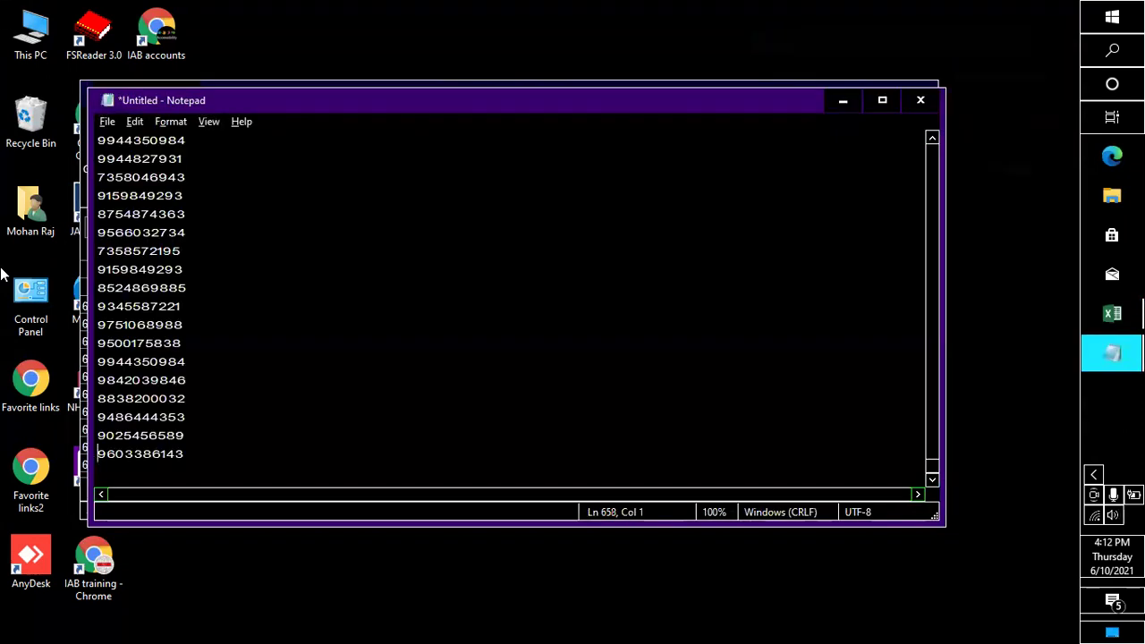
pyautogui.hotkey('ctrl', 'Home')
pyautogui.hotkey('ctrl', 'End')
pyautogui.press('Up')
# Step: Create a new blank workbook Book1 and set column A's width to 25
pyautogui.hotkey('alt', 'Tab')
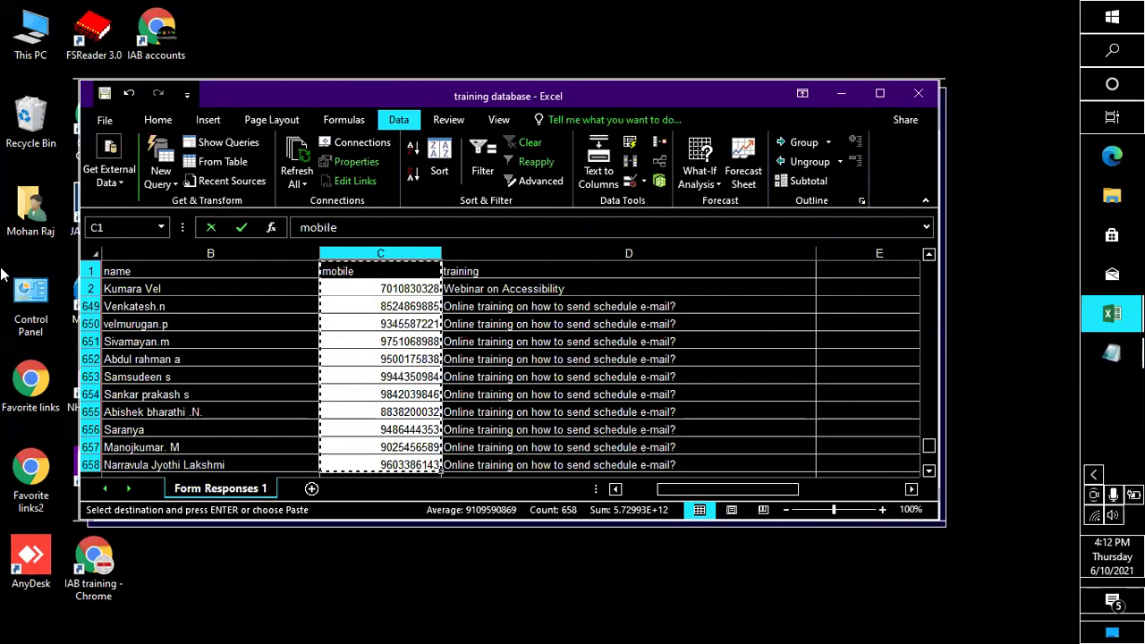
pyautogui.hotkey('ctrl', 'n')
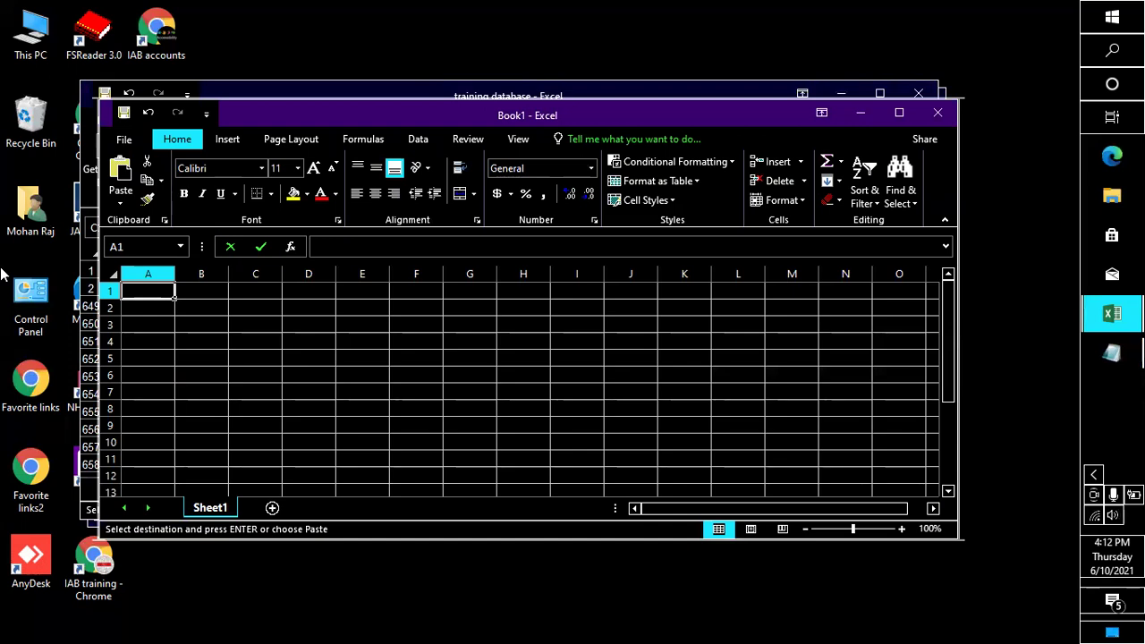
pyautogui.hotkey('alt', 'o')
pyautogui.write('cw25')
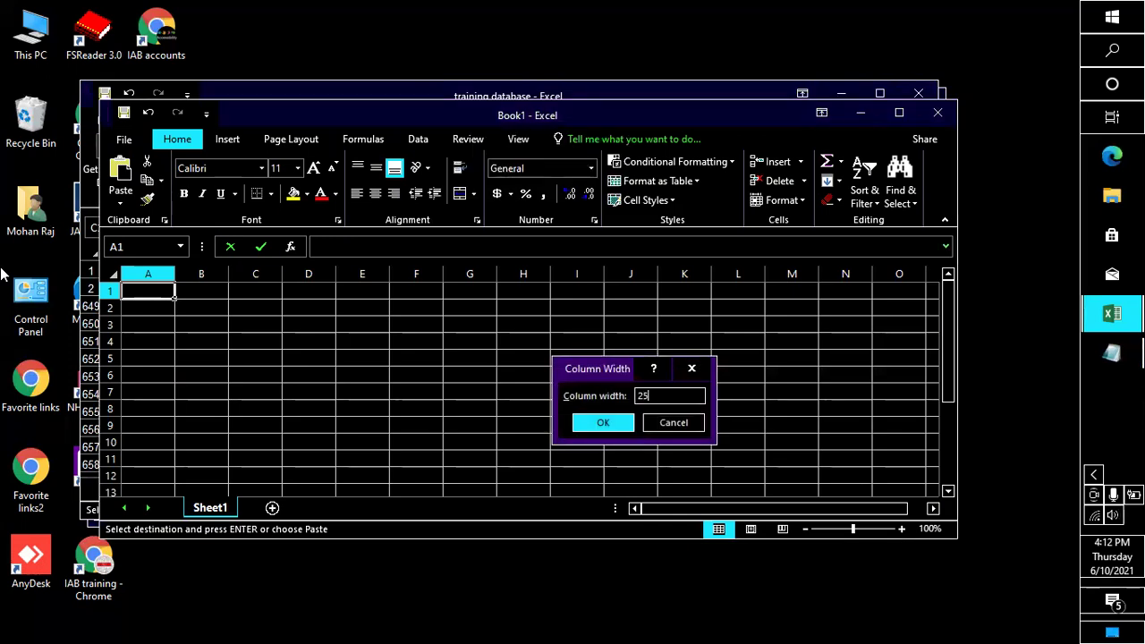
pyautogui.press('Return')
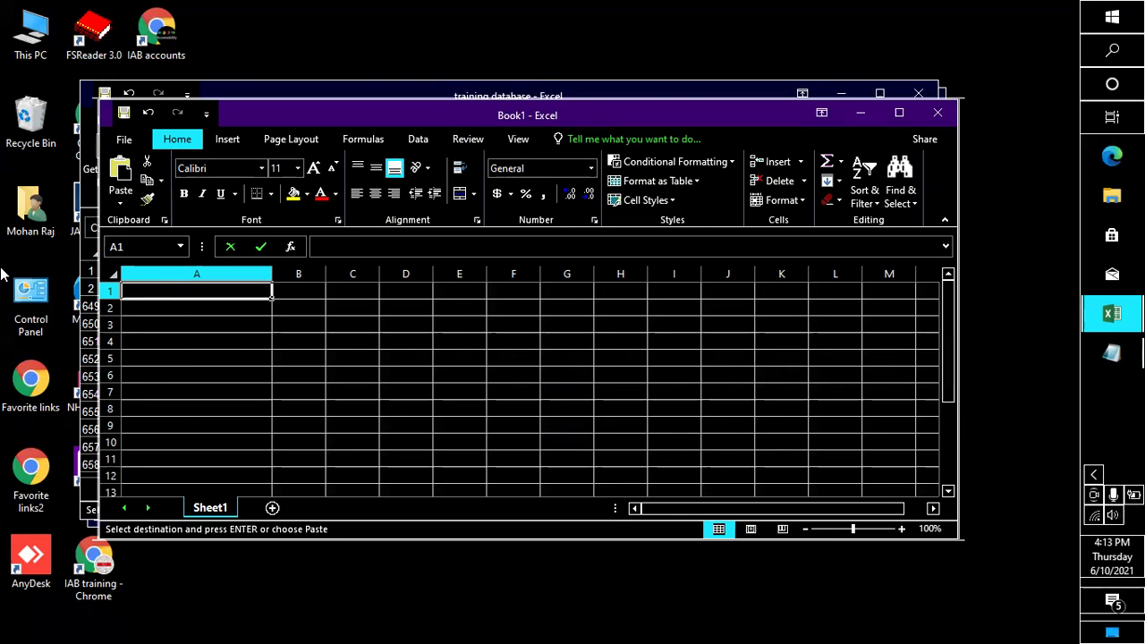
# Step: Copy all the numbers from Notepad and paste them into Book1 column A
pyautogui.hotkey('alt', 'Tab')
pyautogui.hotkey('alt', 'Tab')
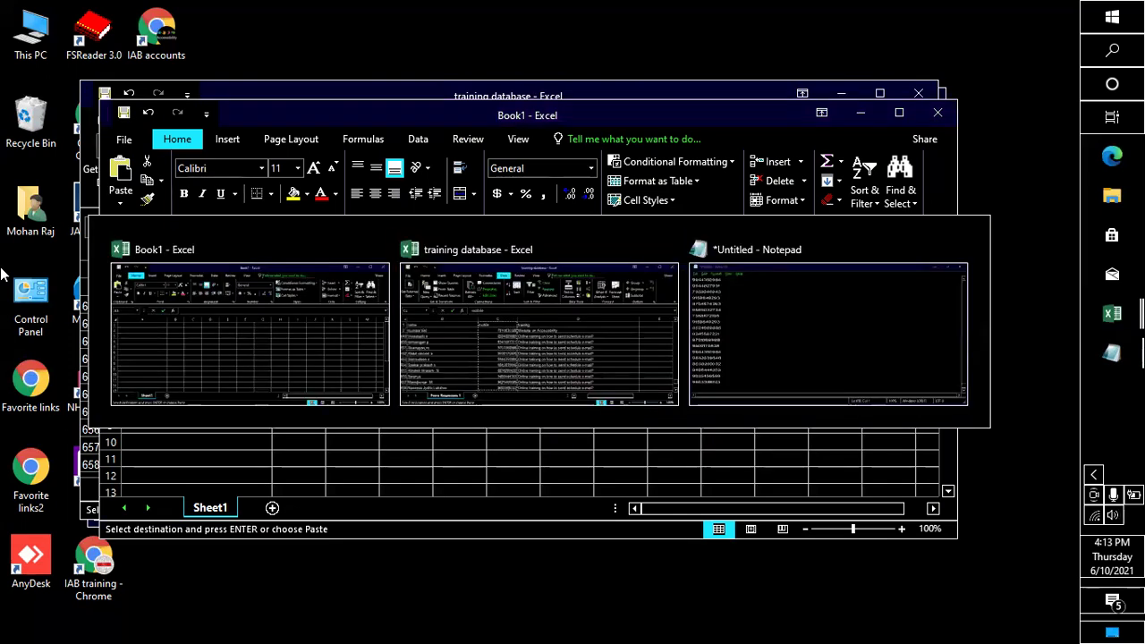
pyautogui.hotkey('ctrl', 'a')
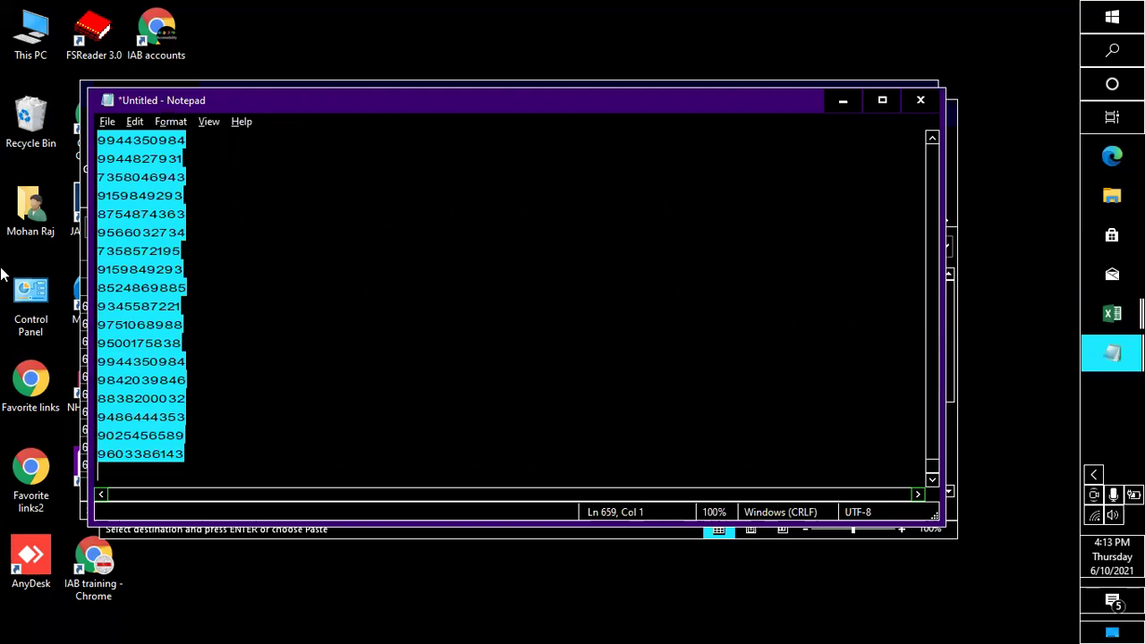
pyautogui.hotkey('ctrl', 'c')
pyautogui.hotkey('alt', 'Tab')
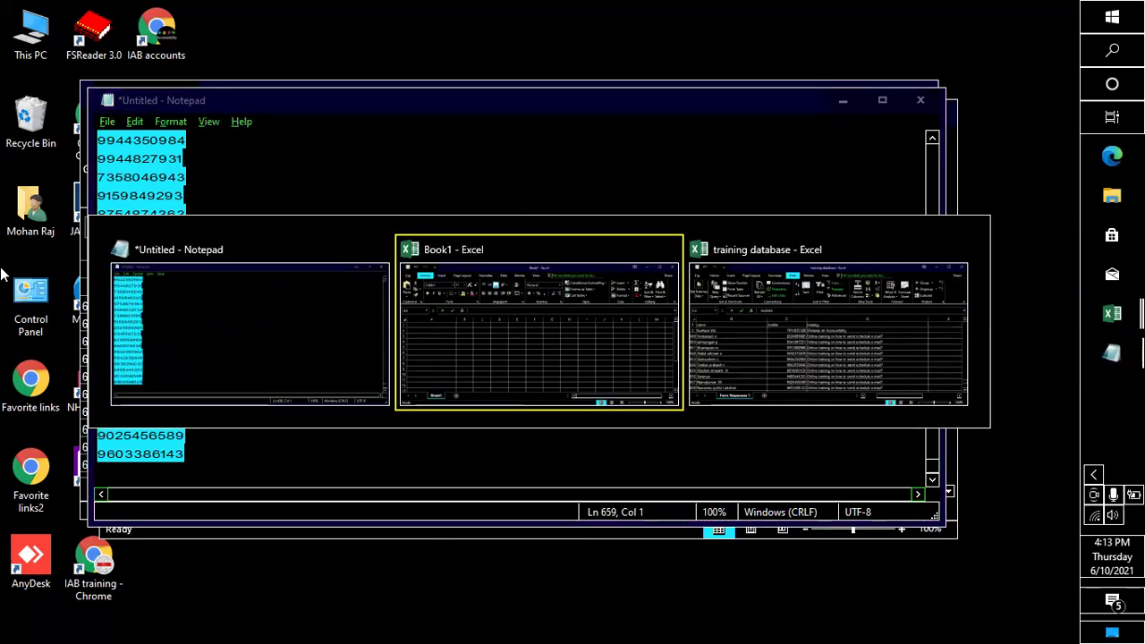
pyautogui.hotkey('ctrl', 'v')
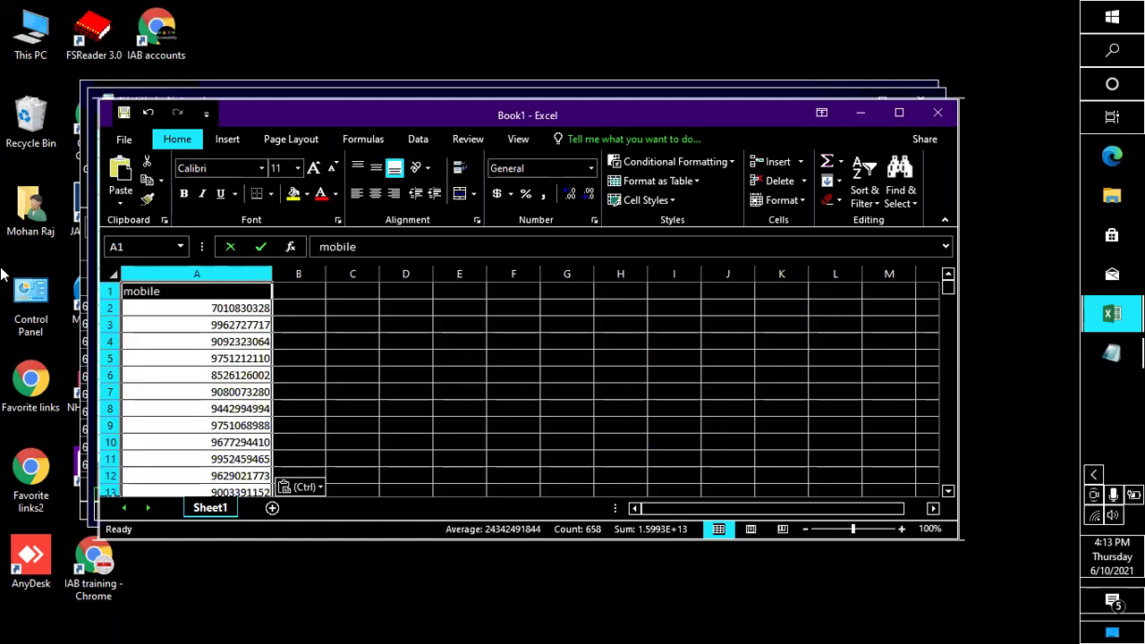
# Step: Review the paste options, keep the paste as is, and return to A1
pyautogui.press('ctrl')
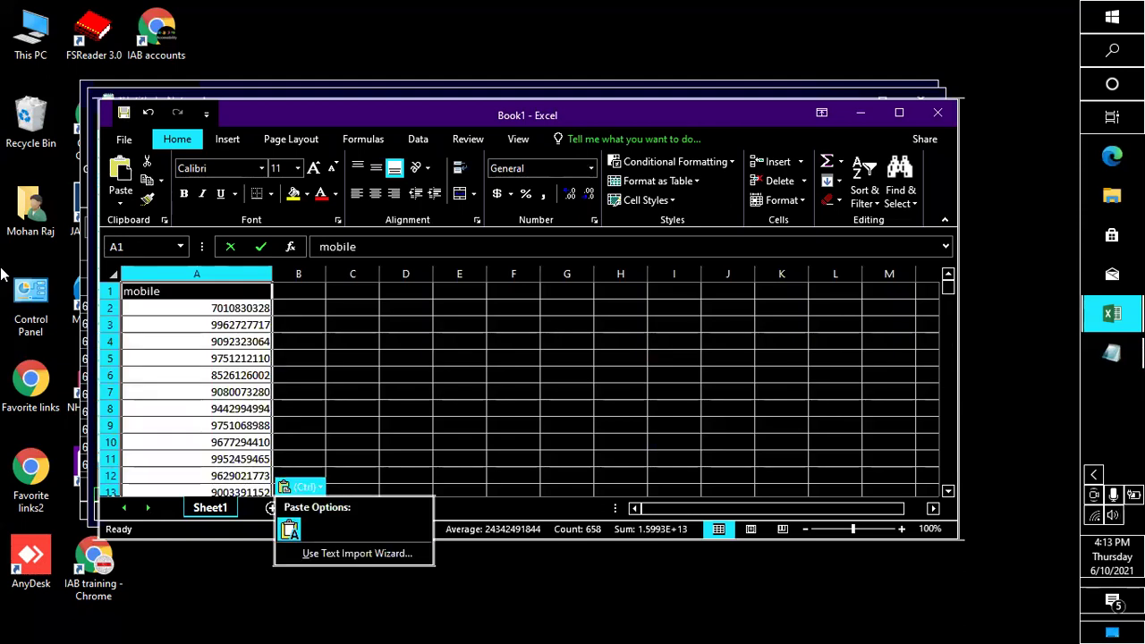
pyautogui.press('Down')
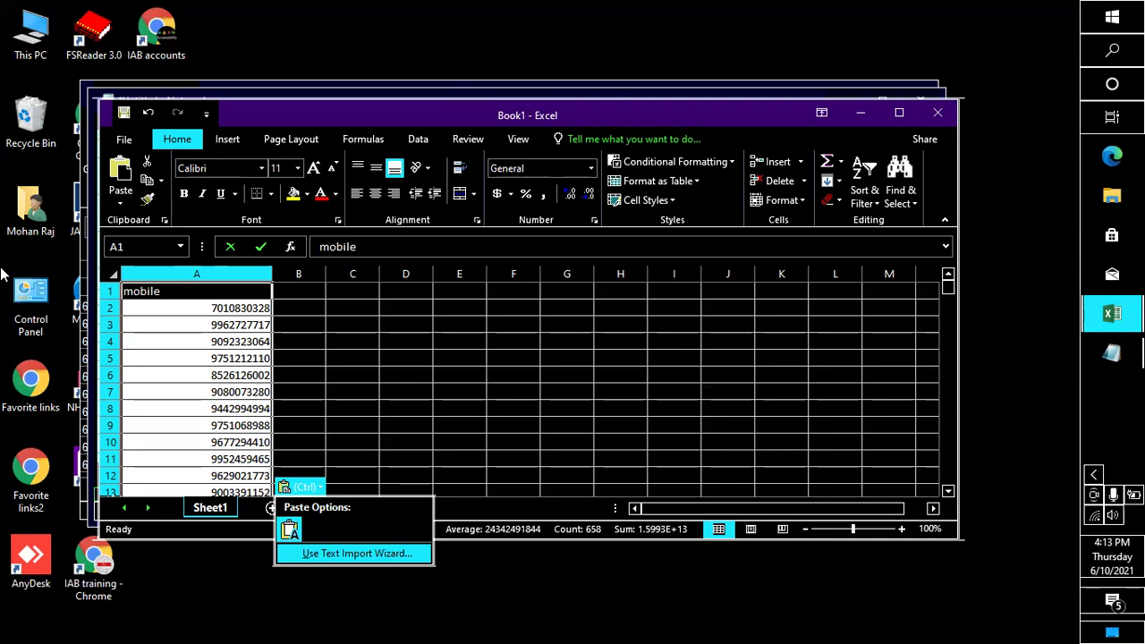
pyautogui.press('Up')
pyautogui.press('Down')
pyautogui.press('Up')
pyautogui.press('Down')
pyautogui.press('Up')
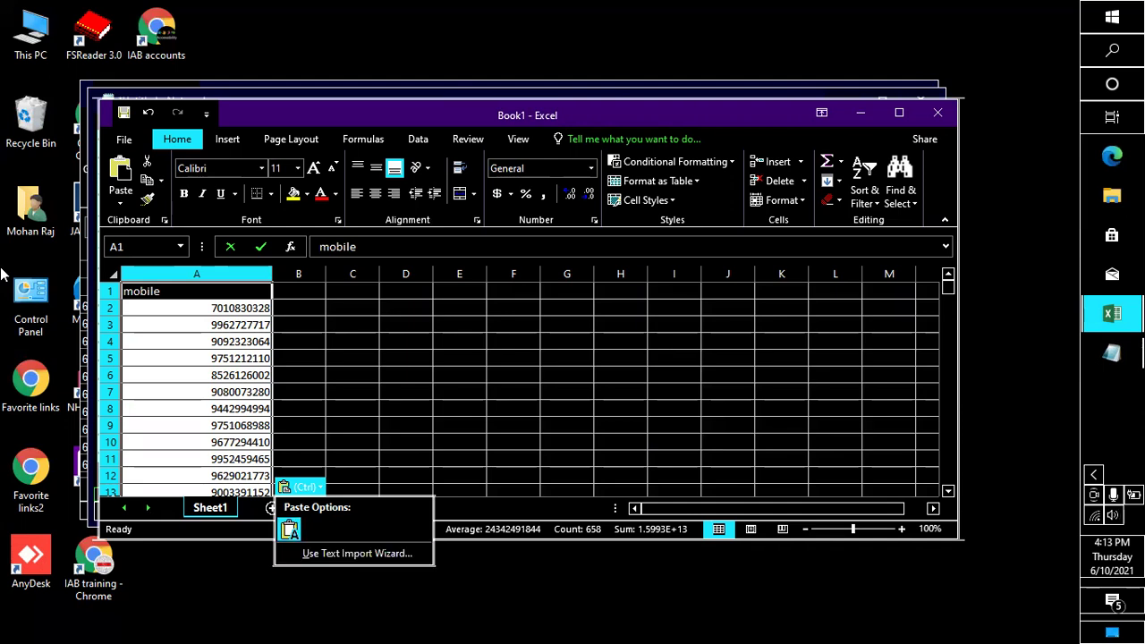
pyautogui.press('Down')
pyautogui.press('Up')
pyautogui.press('Escape')
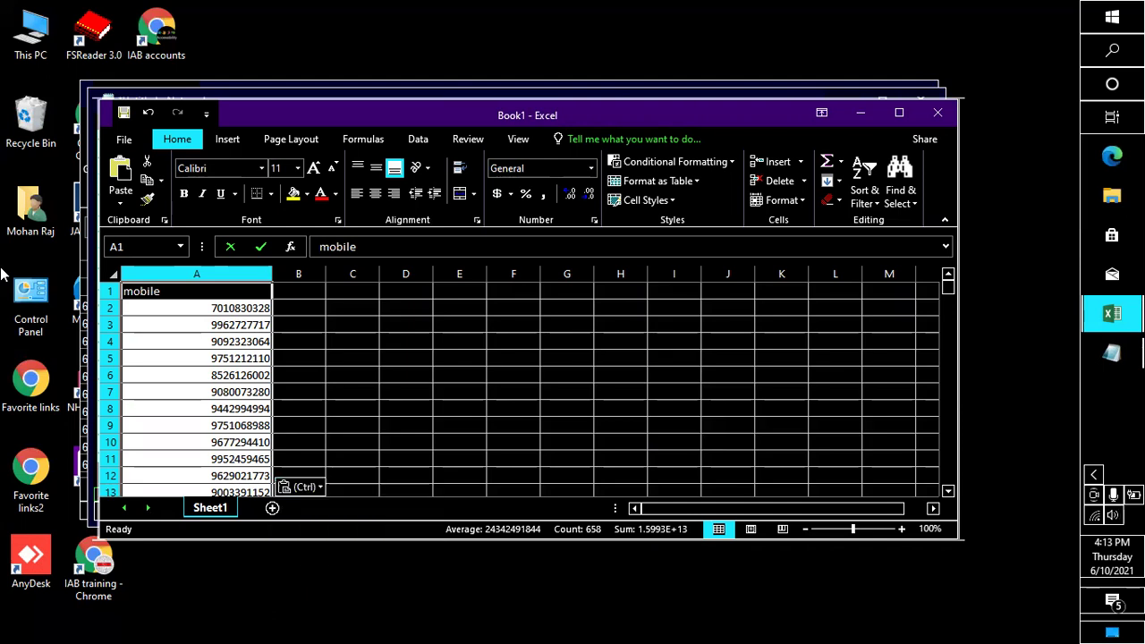
pyautogui.press('Down')
pyautogui.press('Up')
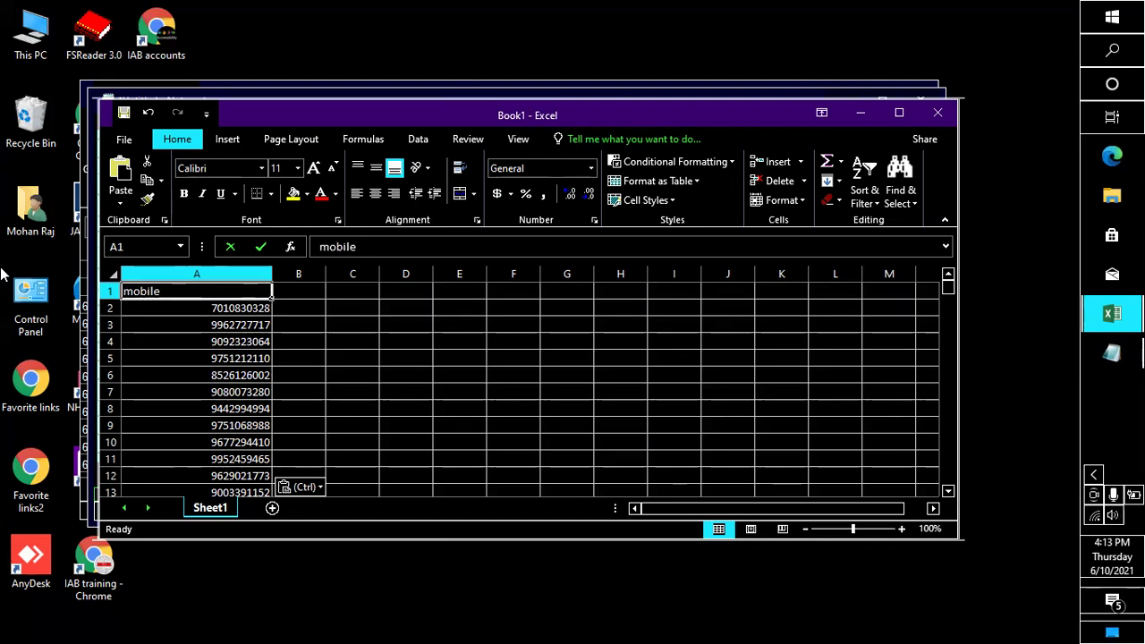
# Step: Select the mobile list A1:A658, dismissing the paste and Quick Analysis popups
pyautogui.hotkey('ctrl', 'shift', 'Down')
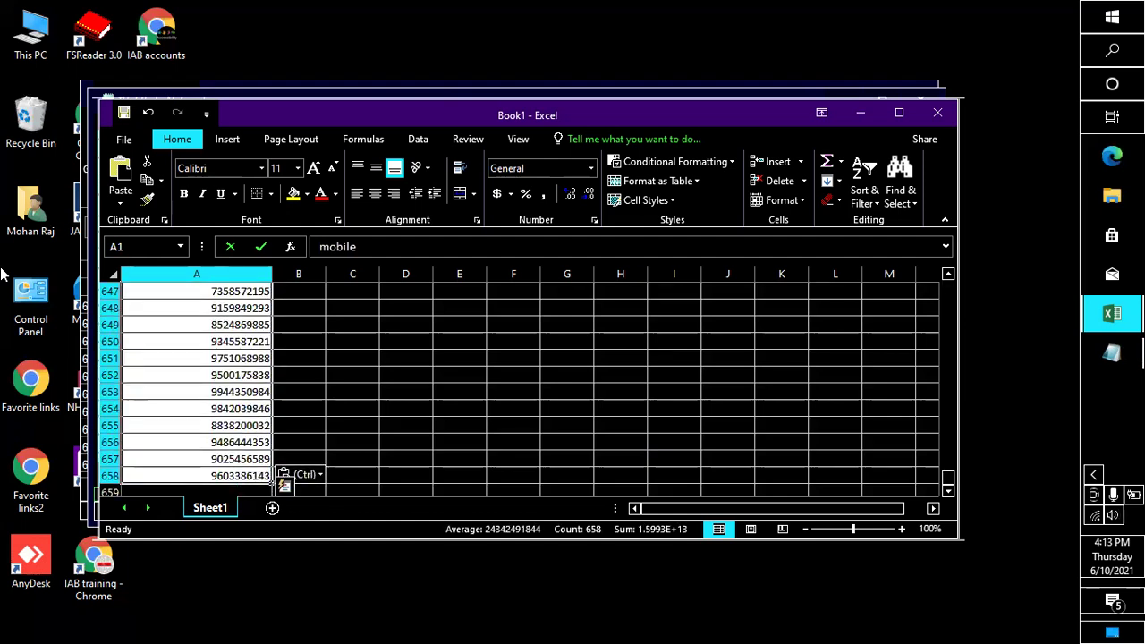
pyautogui.press('ctrl')
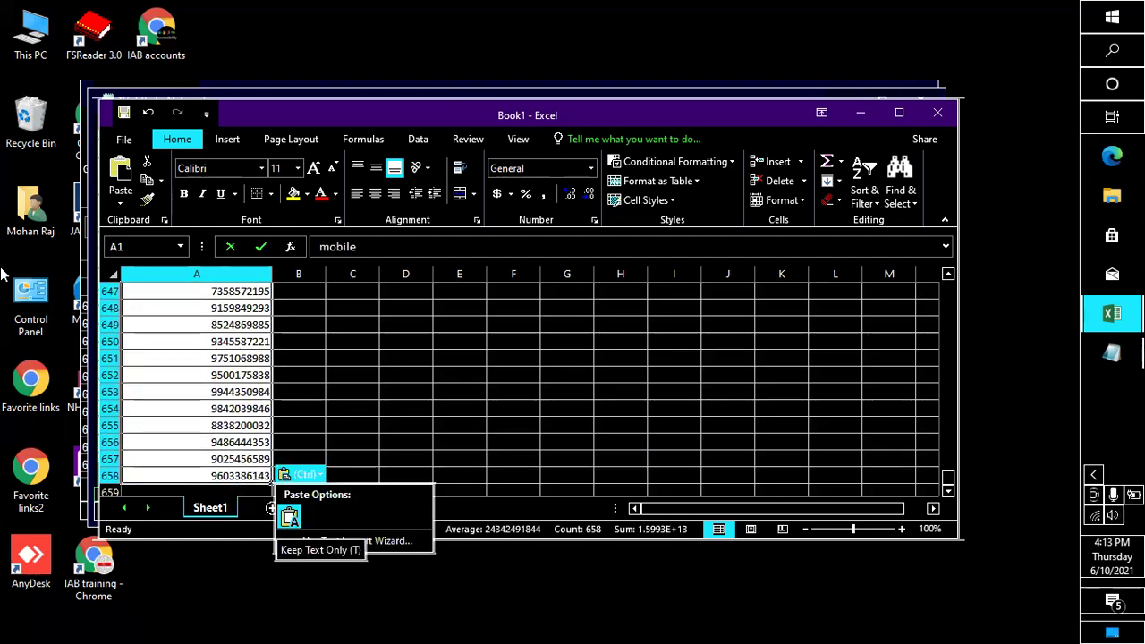
pyautogui.press('Escape')
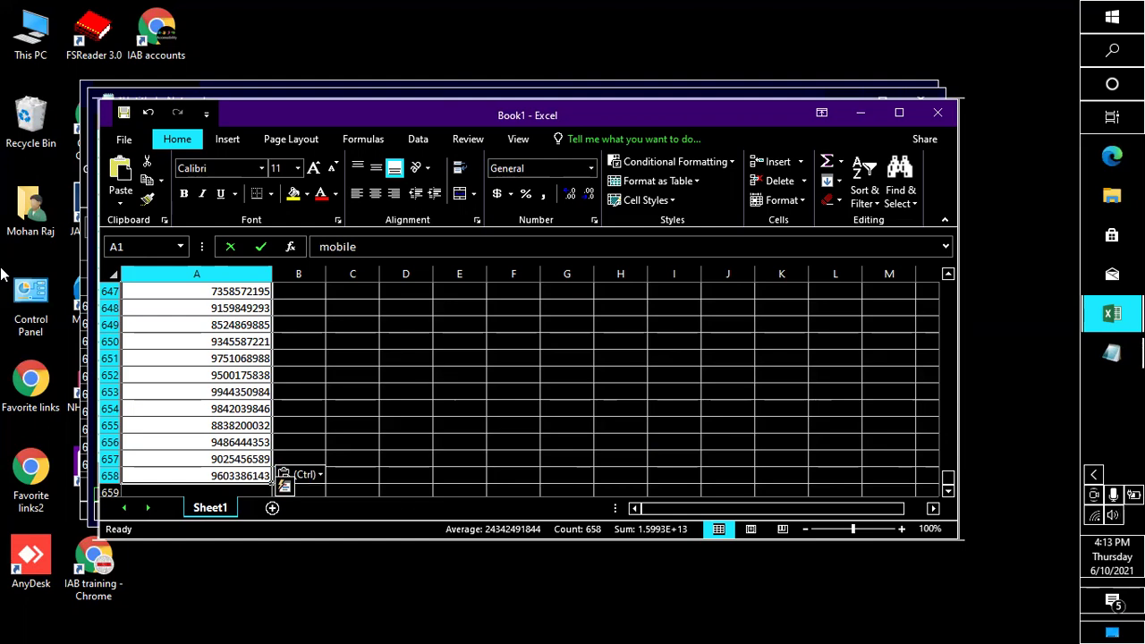
pyautogui.hotkey('ctrl', 'q')
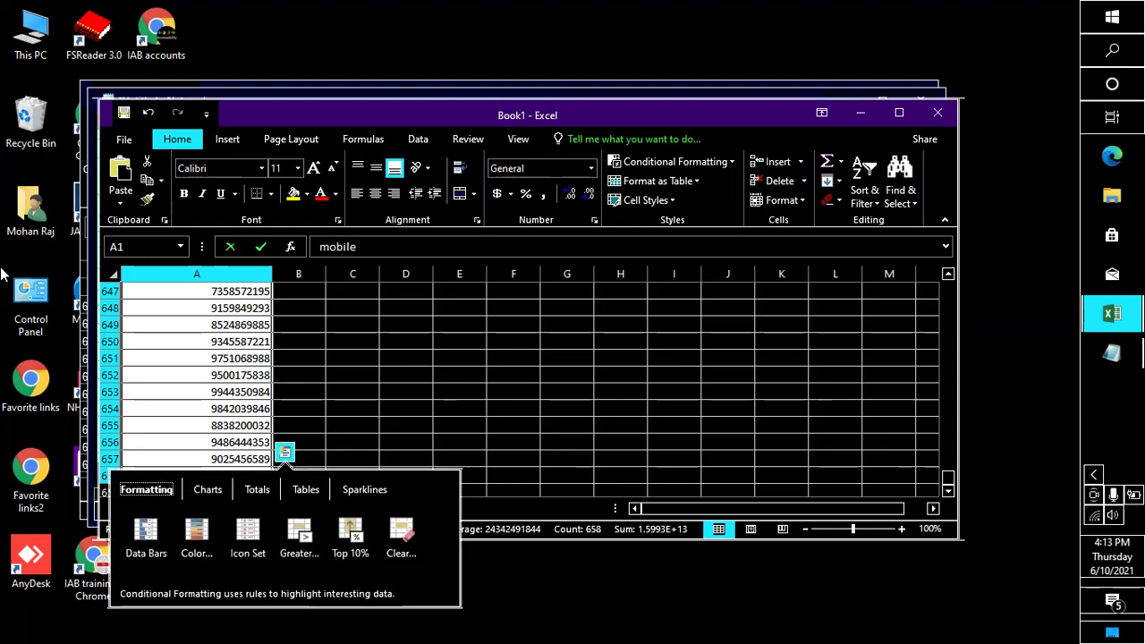
pyautogui.press('Escape')
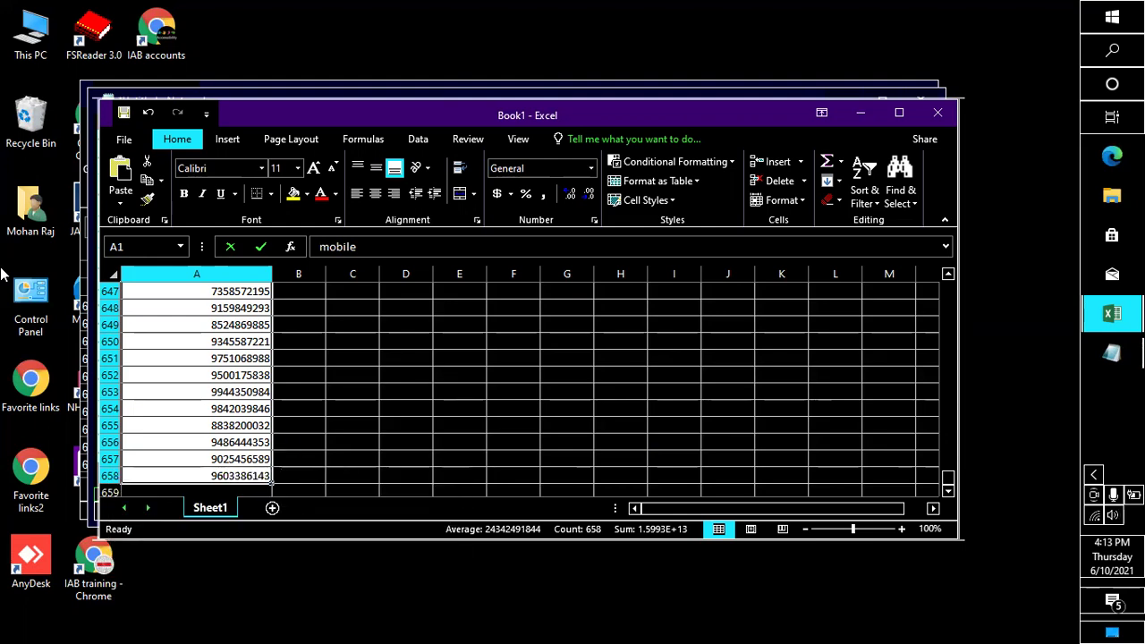
# Step: Browse the Insert tab toward PivotTable, then cancel back to cell A1
pyautogui.press('alt')
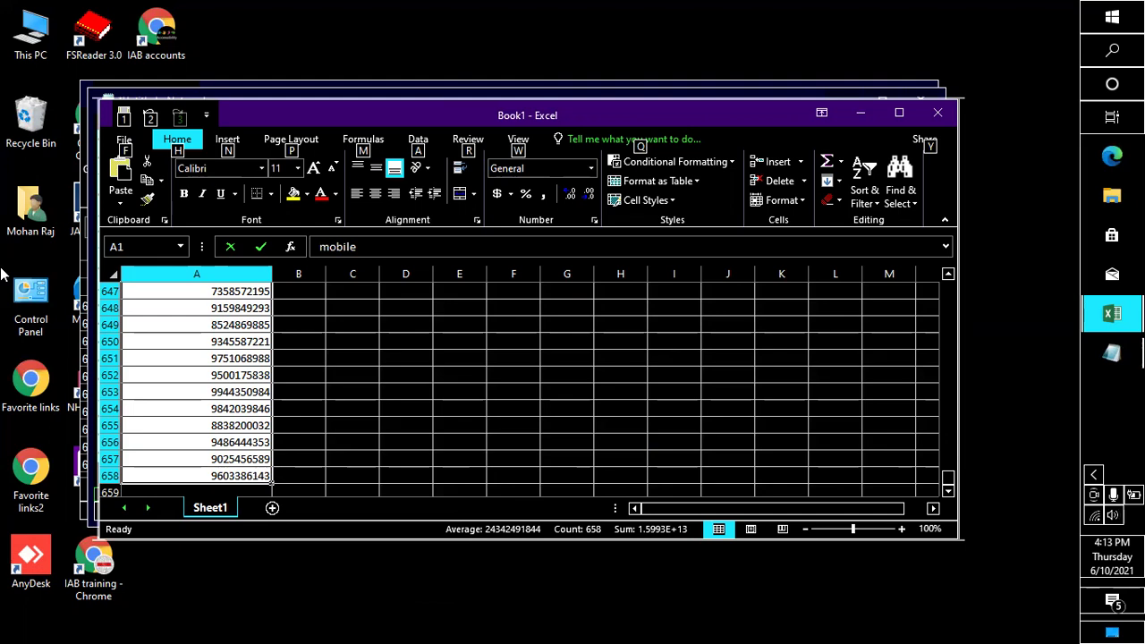
pyautogui.press('n')
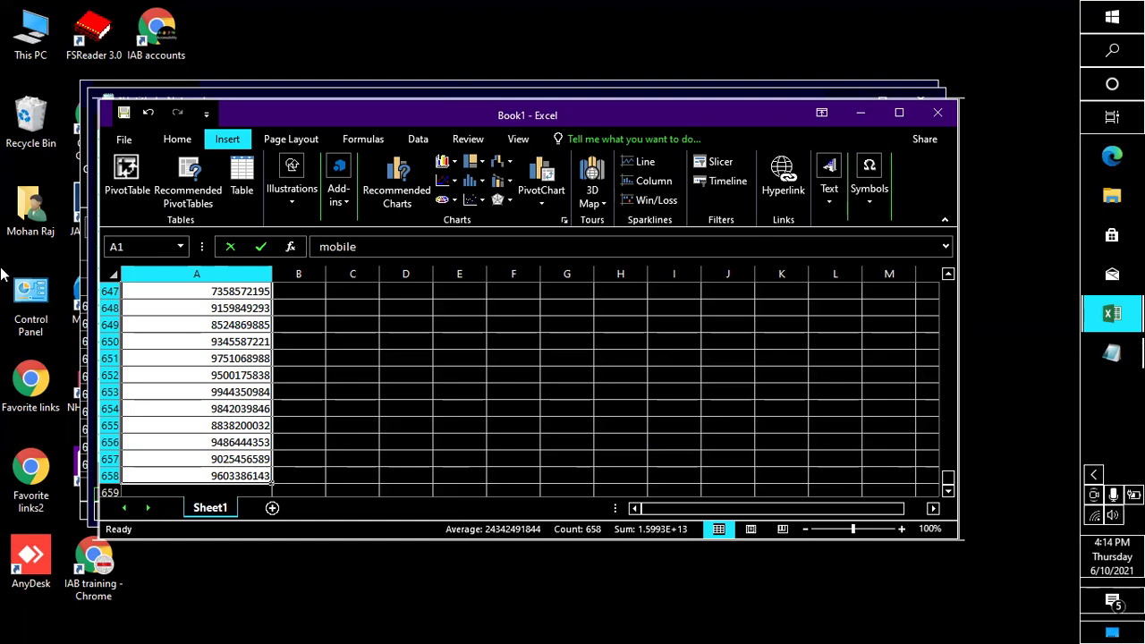
pyautogui.press('v')
pyautogui.press('Escape')
pyautogui.press('Right')
pyautogui.press('Left')
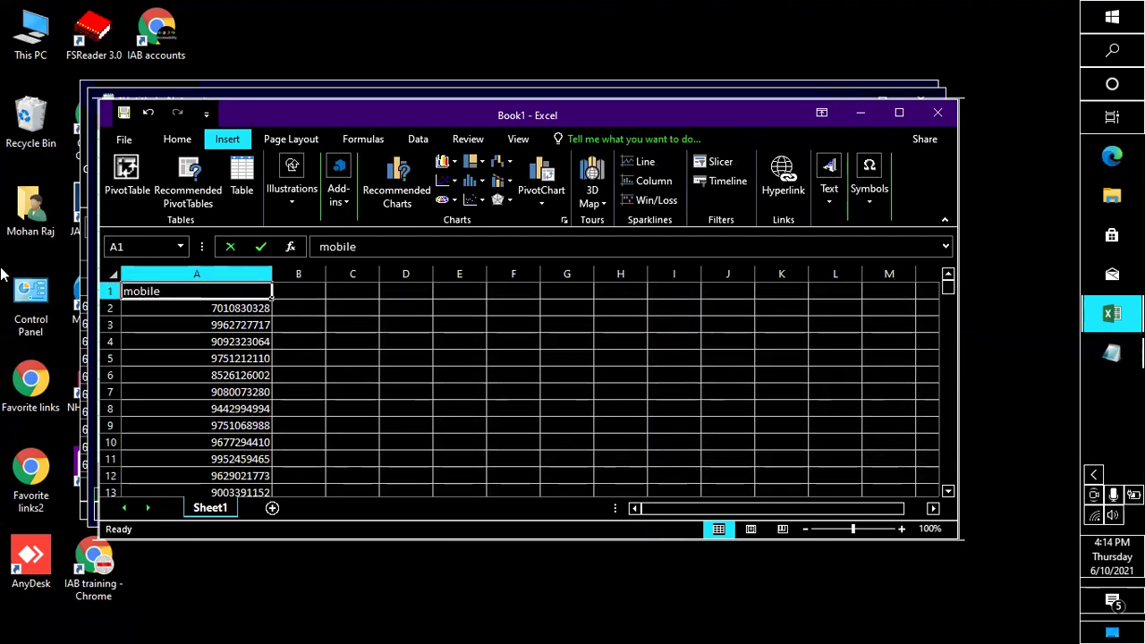
# Step: Reselect A1:A658 and navigate the ribbon to Data > Remove Duplicates
pyautogui.hotkey('ctrl', 'shift', 'Down')
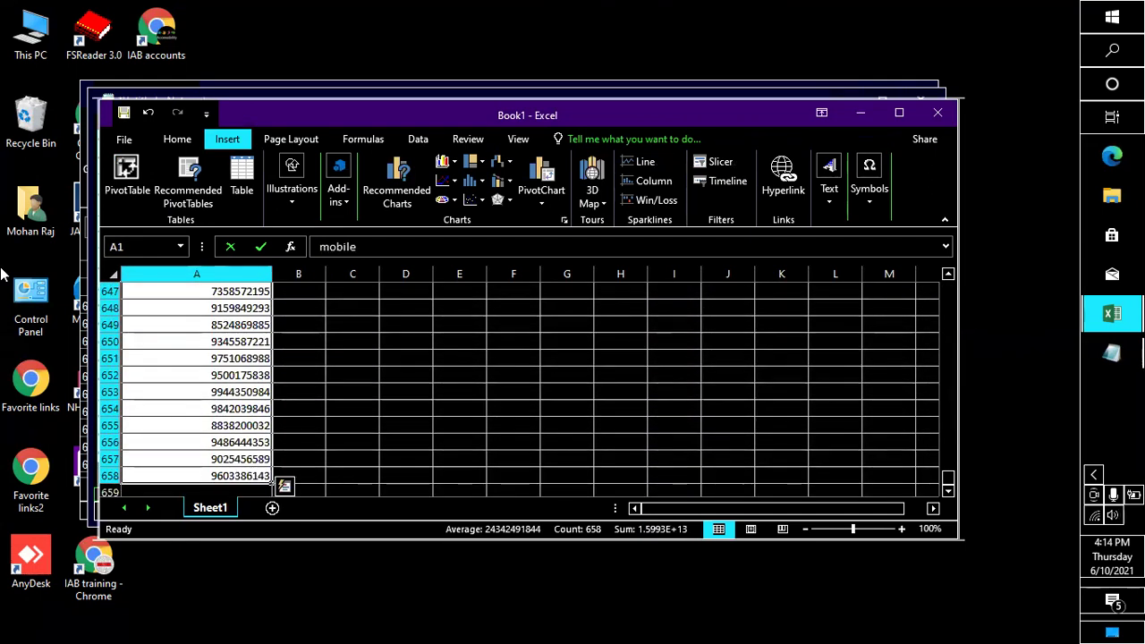
pyautogui.hotkey('ctrl', 'q')
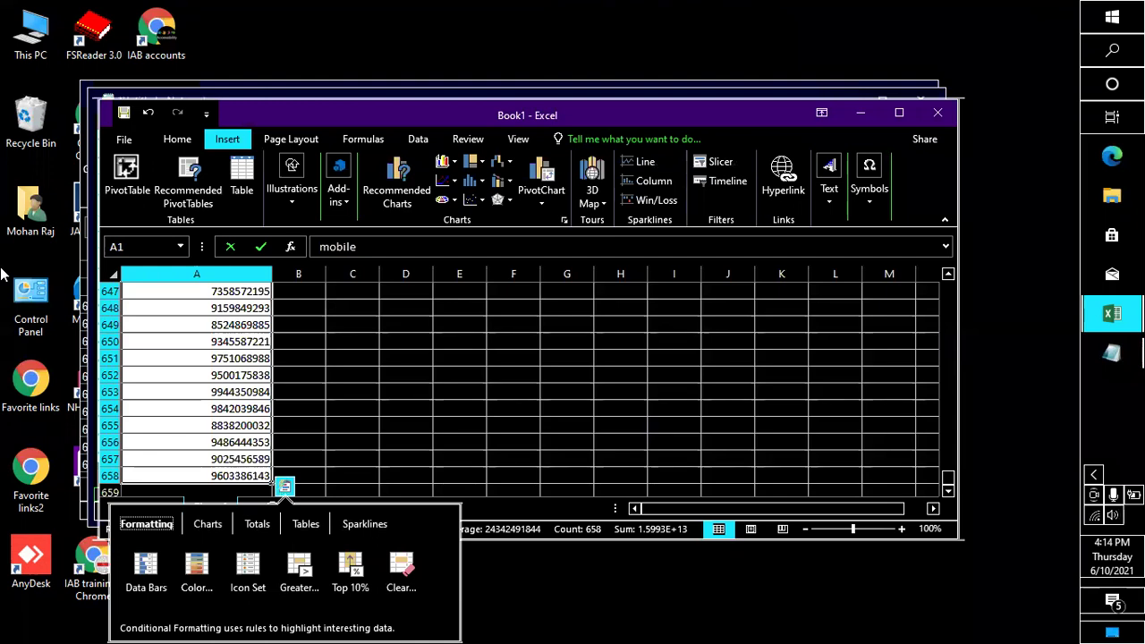
pyautogui.press('Escape')
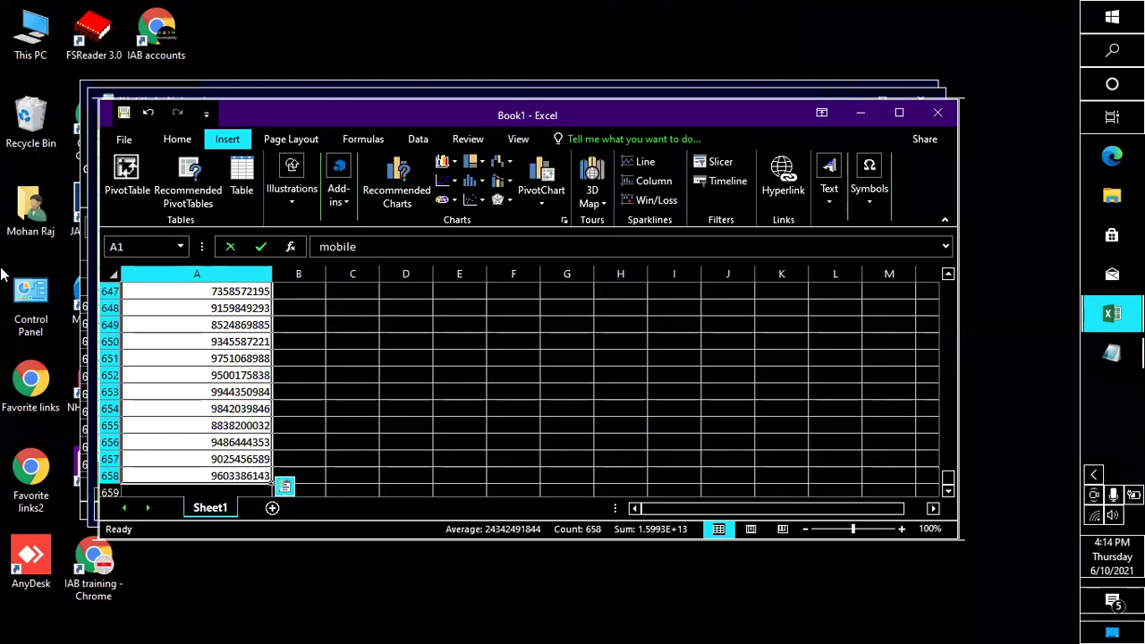
pyautogui.press('alt')
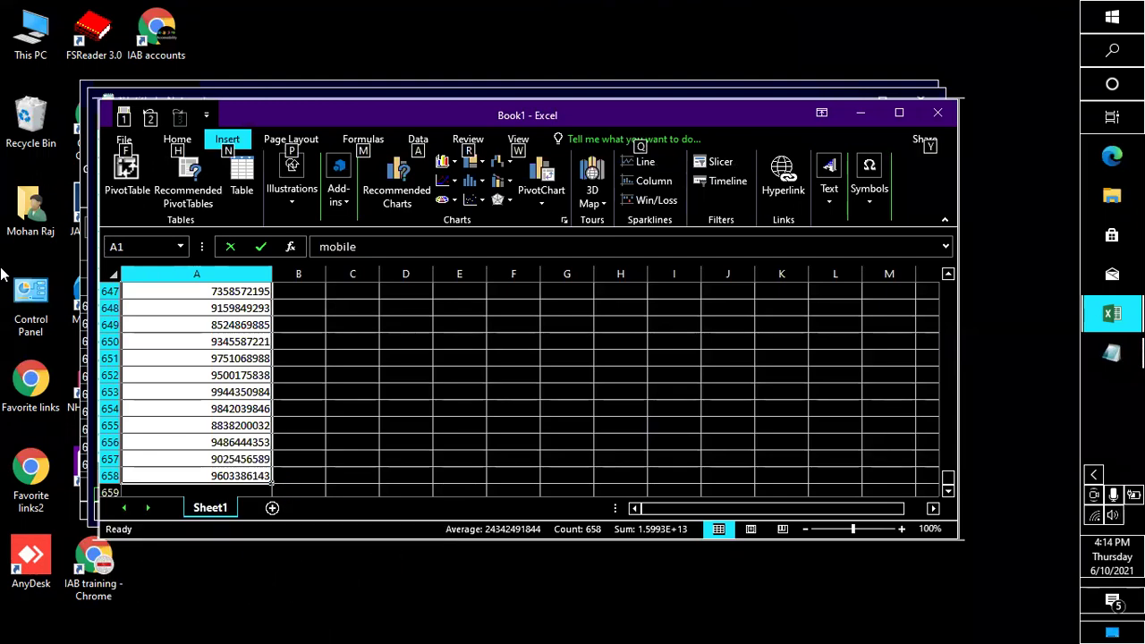
pyautogui.press('Right')
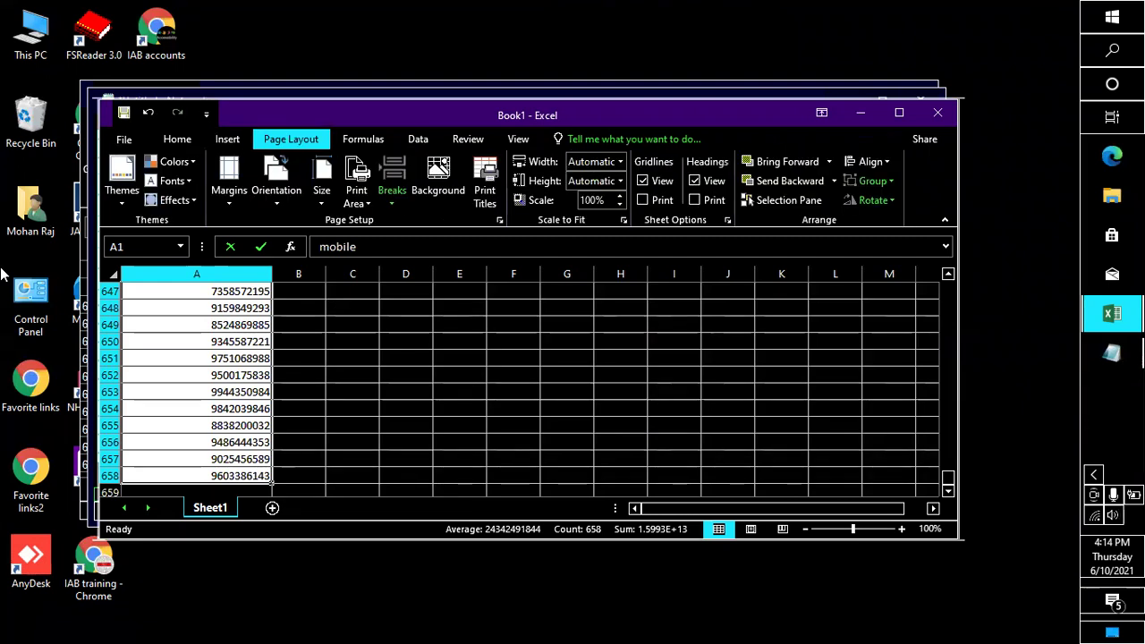
pyautogui.press('Right')
pyautogui.press('Right')
pyautogui.press('Down')
pyautogui.press('Right')
pyautogui.press('Right')
pyautogui.press('Right')
pyautogui.press('Down')
pyautogui.press('Down')
pyautogui.press('Right')
pyautogui.press('Down')
pyautogui.press('Right')
pyautogui.press('Right')
pyautogui.press('Right')
pyautogui.press('Down')
pyautogui.press('Down')
pyautogui.press('Right')
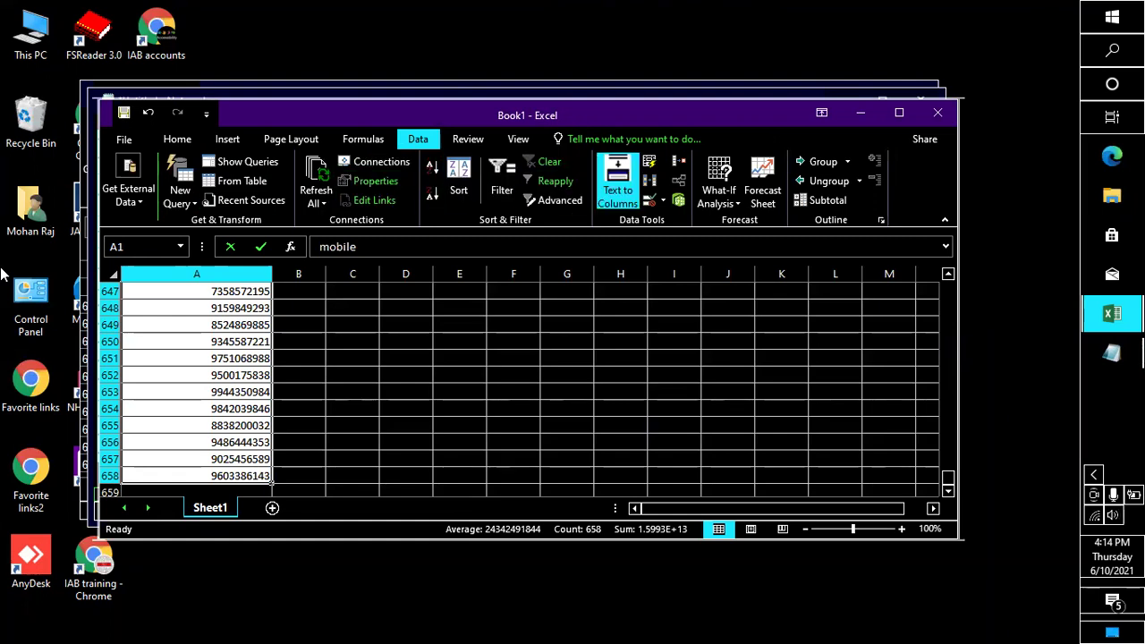
pyautogui.press('Right')
pyautogui.press('Down')
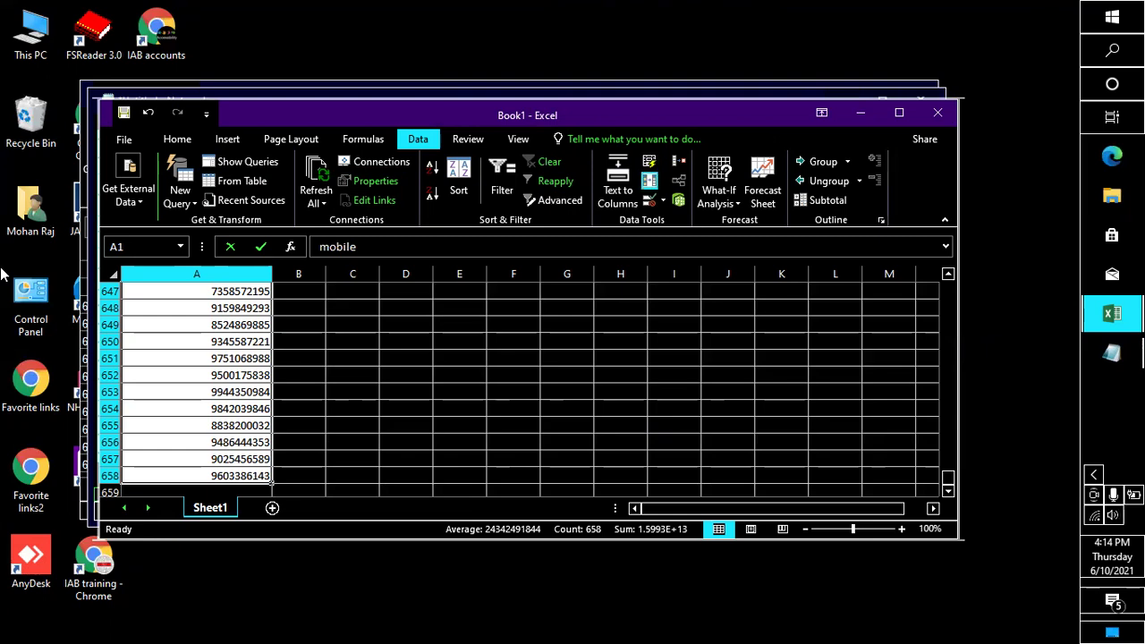
# Step: Run Remove Duplicates on the mobile column with headers recognized, dropping 407 duplicates to leave 250 unique numbers
pyautogui.press('Return')
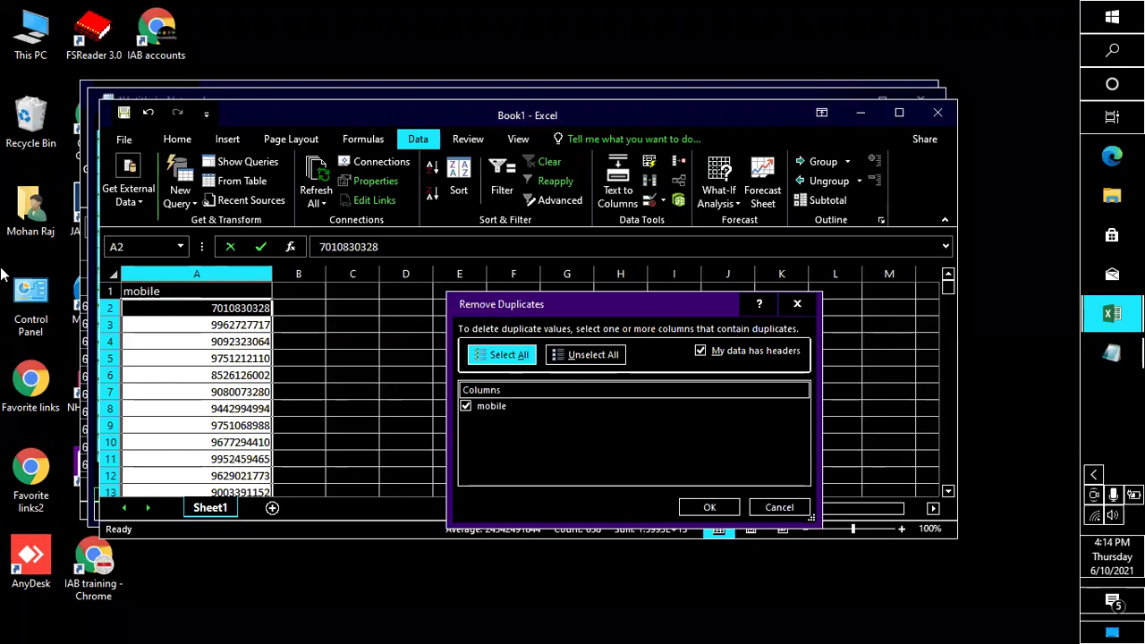
pyautogui.press('Tab')
pyautogui.press('Tab')
pyautogui.press('Down')
pyautogui.press('Tab')
pyautogui.press('Tab')
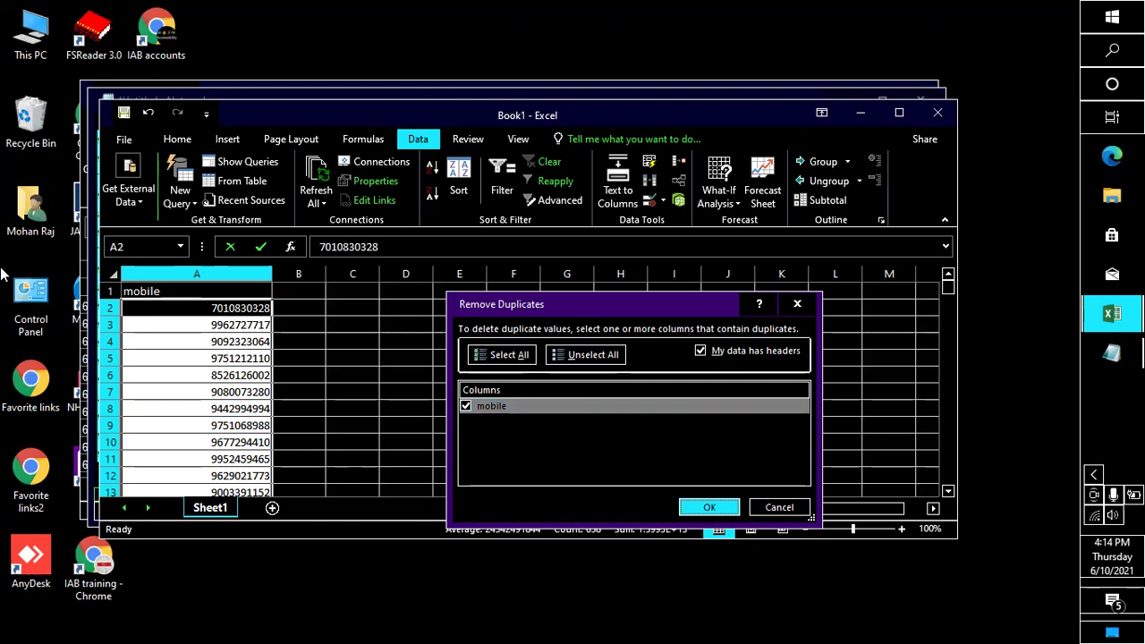
pyautogui.press('Return')
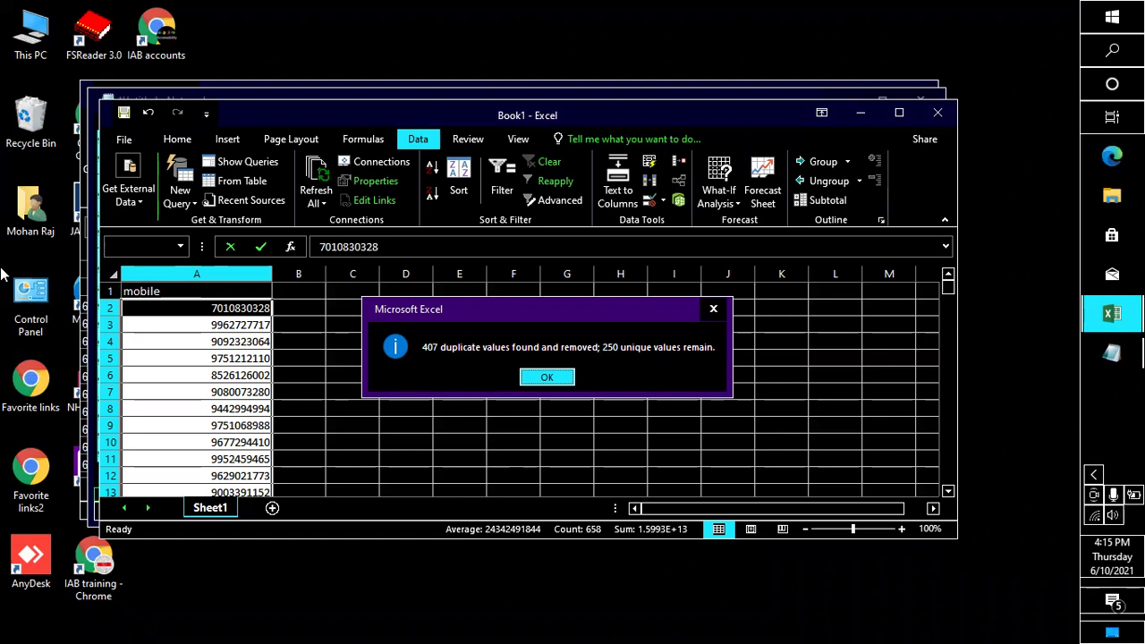
# Step: Close the duplicate-removal summary and check that the mobile list now ends at cell A251
pyautogui.press('Return')
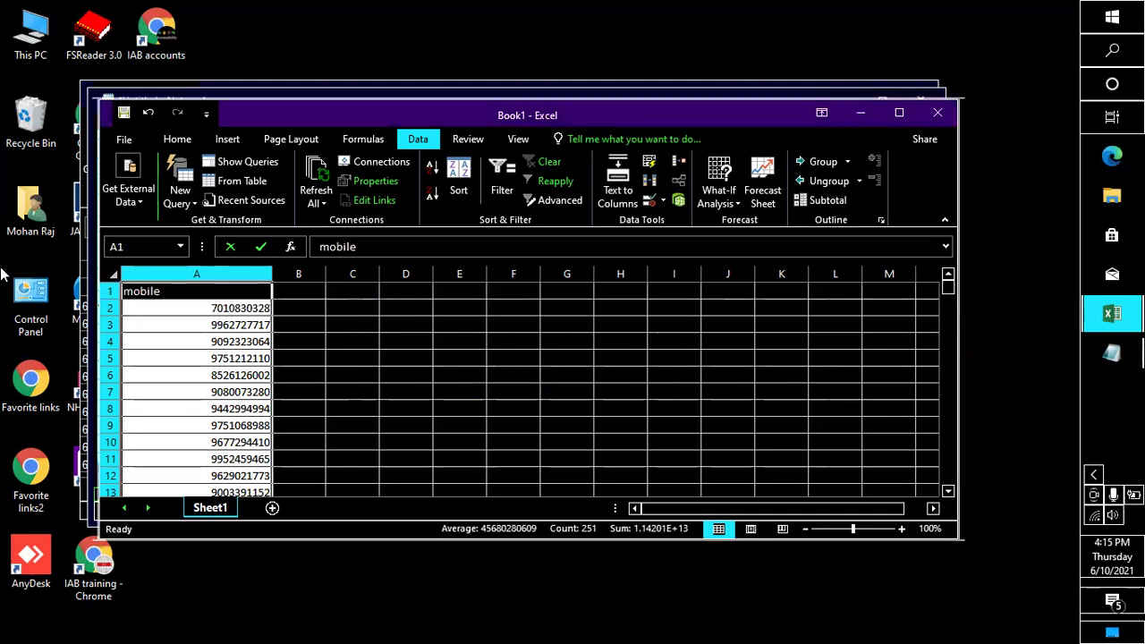
pyautogui.hotkey('ctrl', 'Down')
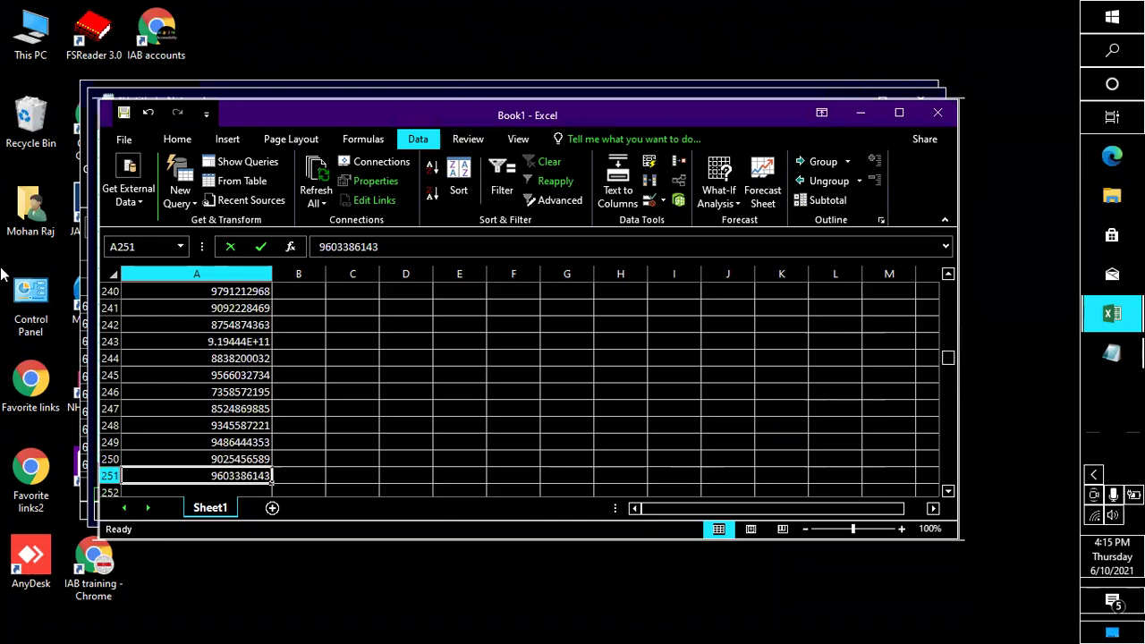